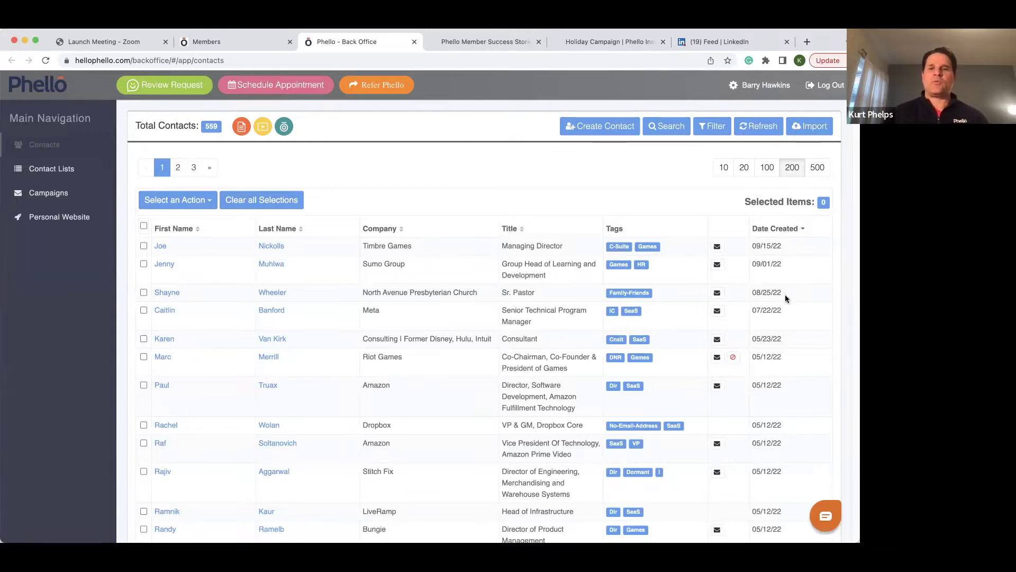
# On the LinkedIn feed, go to Settings & Privacy from the Me menu.
pyautogui.scroll(-1, 769, 228)
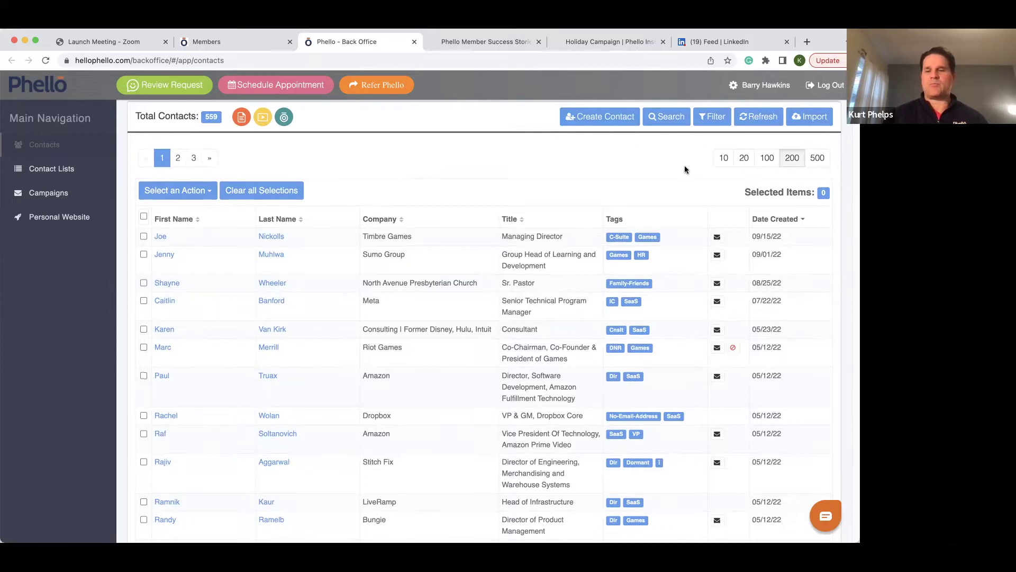
pyautogui.scroll(-2, 789, 280)
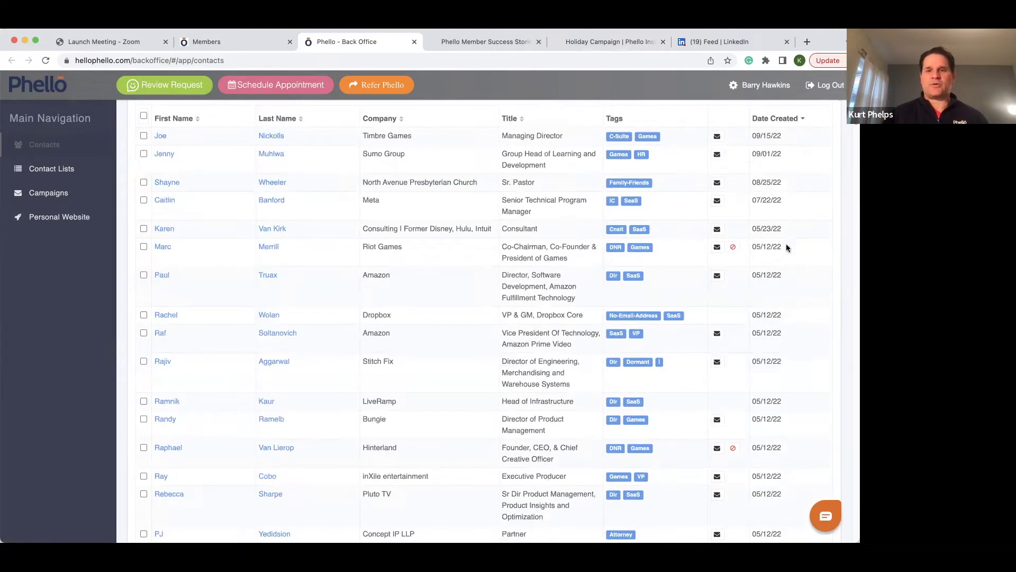
pyautogui.scroll(-1, 783, 281)
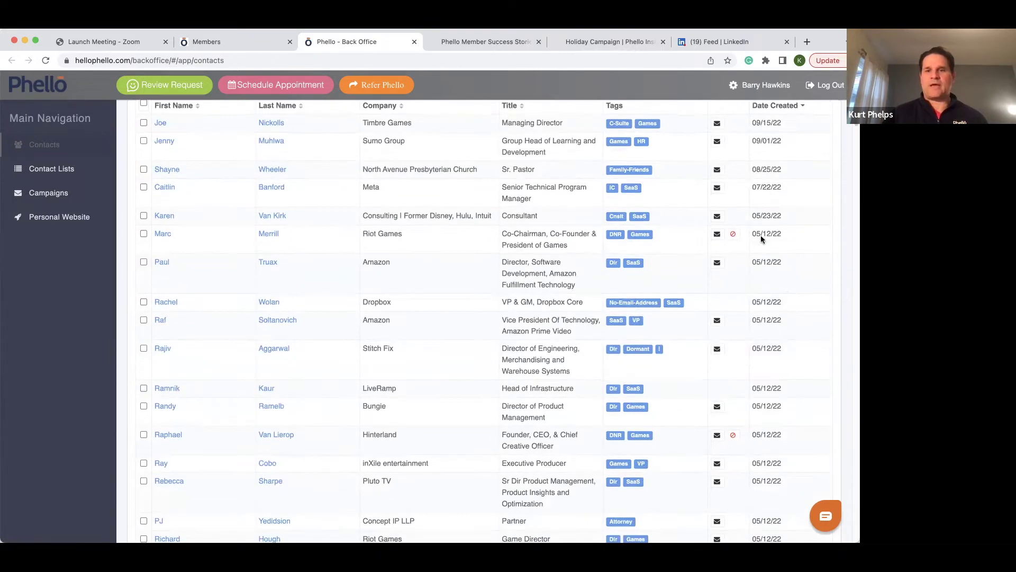
pyautogui.scroll(-5, 763, 334)
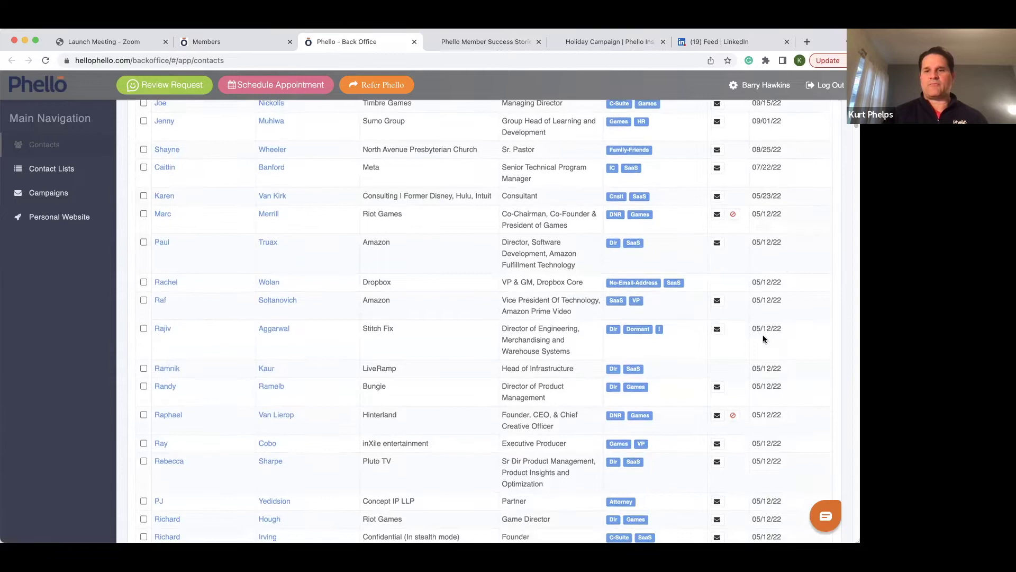
pyautogui.scroll(-13, 797, 334)
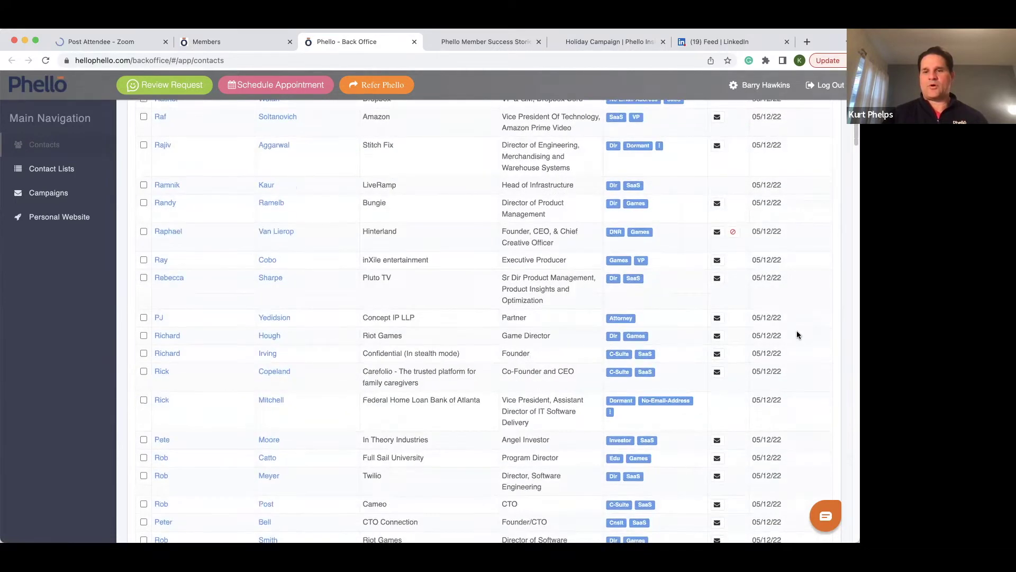
pyautogui.scroll(10, 798, 334)
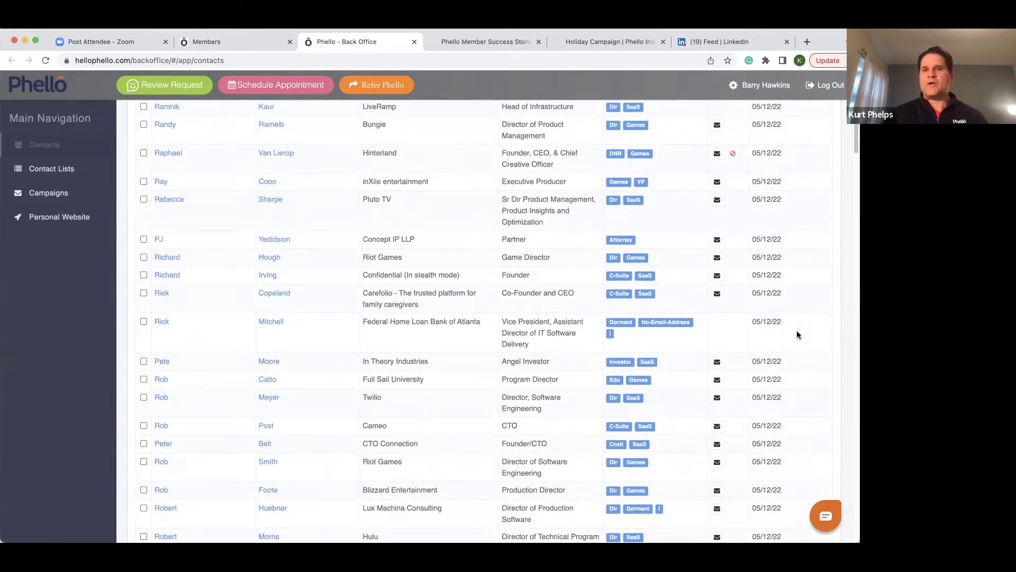
pyautogui.scroll(6, 797, 334)
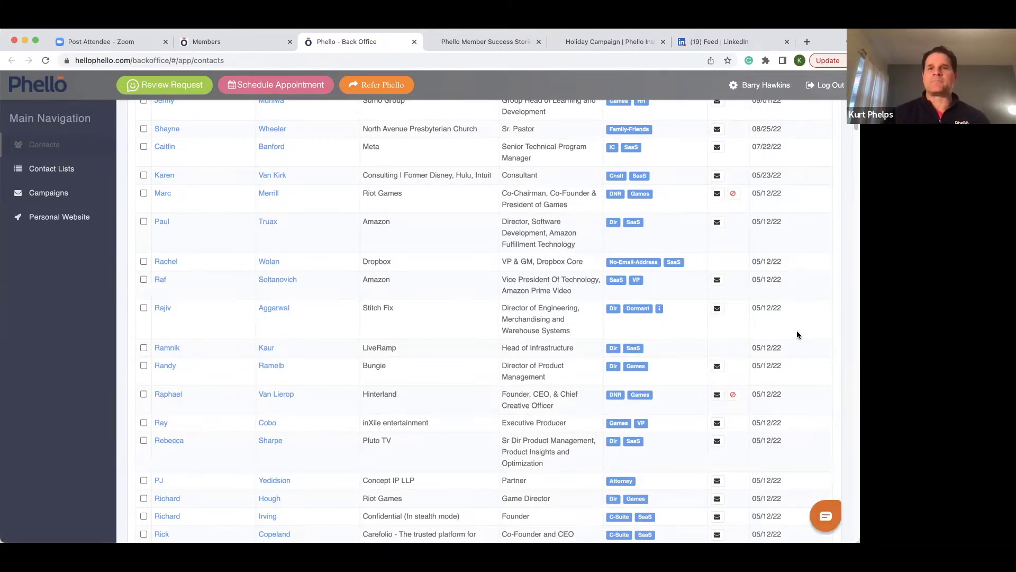
pyautogui.click(715, 42)
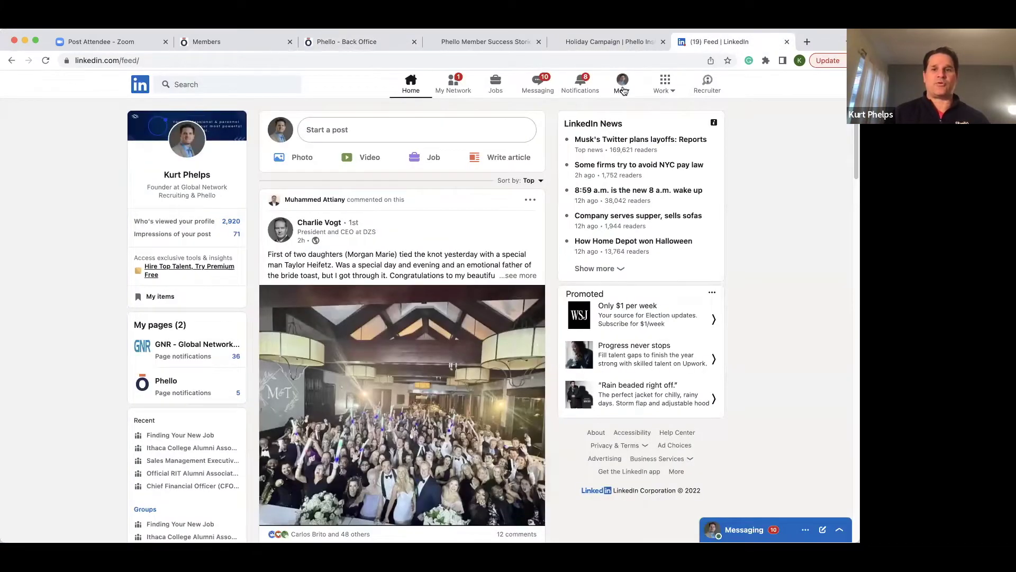
pyautogui.click(623, 92)
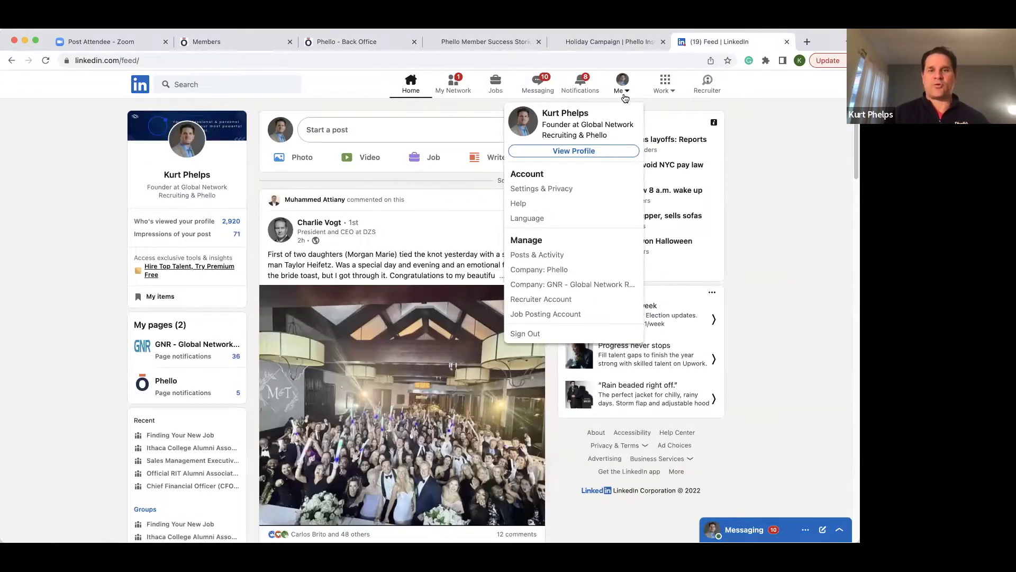
pyautogui.click(539, 192)
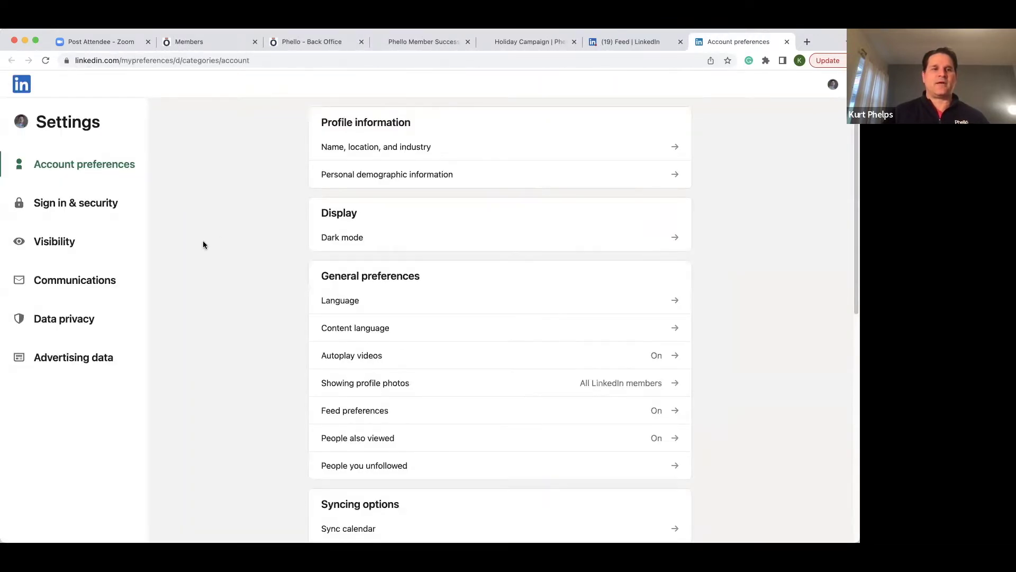
# Under Data privacy, request a copy of your data limited to the Connections file.
pyautogui.click(69, 319)
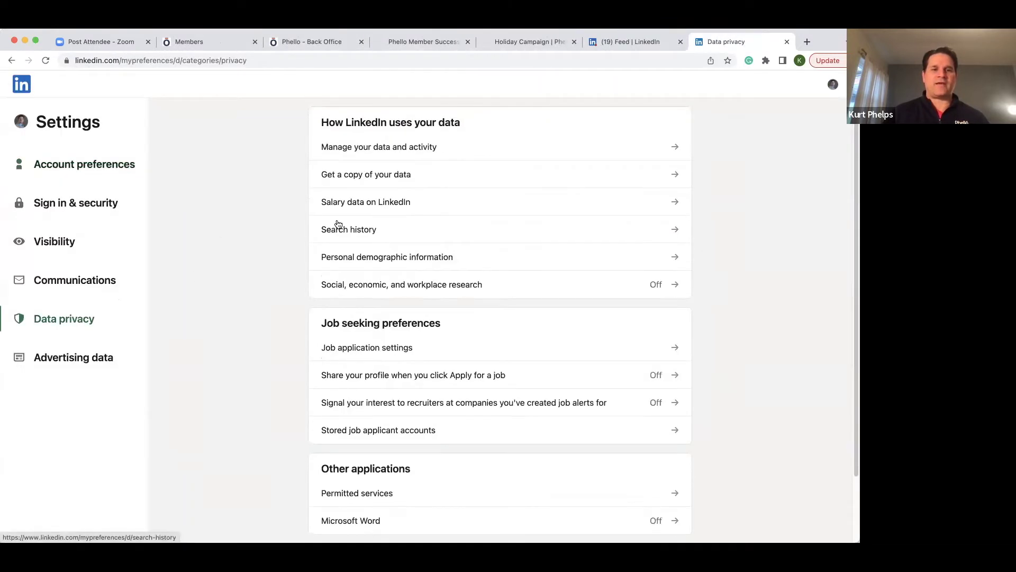
pyautogui.click(396, 175)
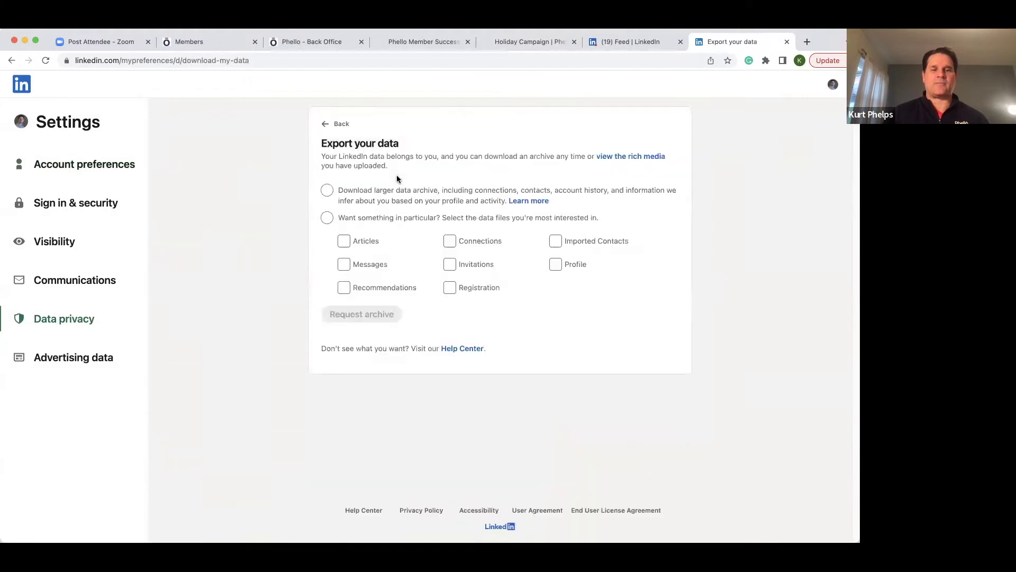
pyautogui.click(326, 219)
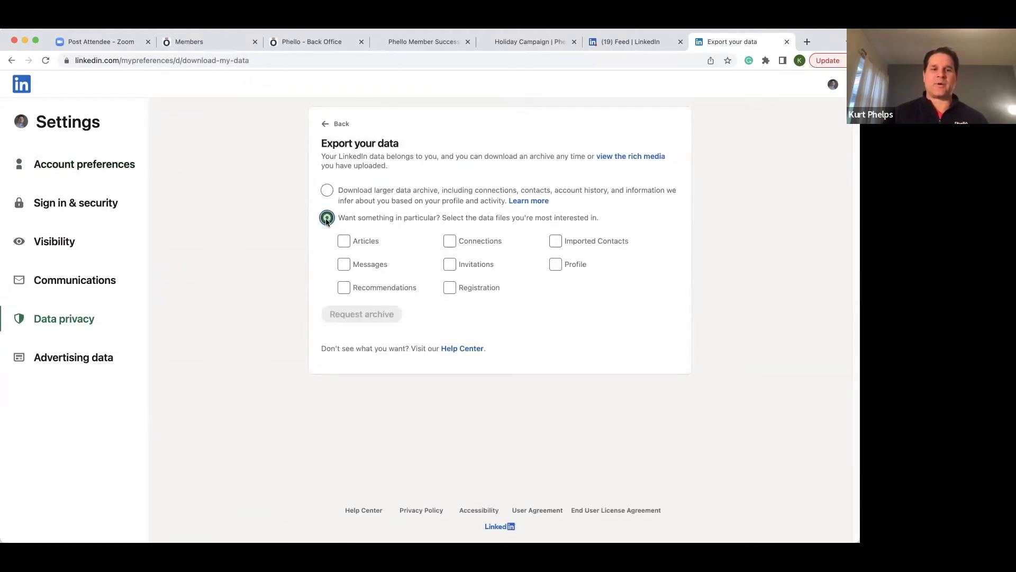
pyautogui.click(449, 241)
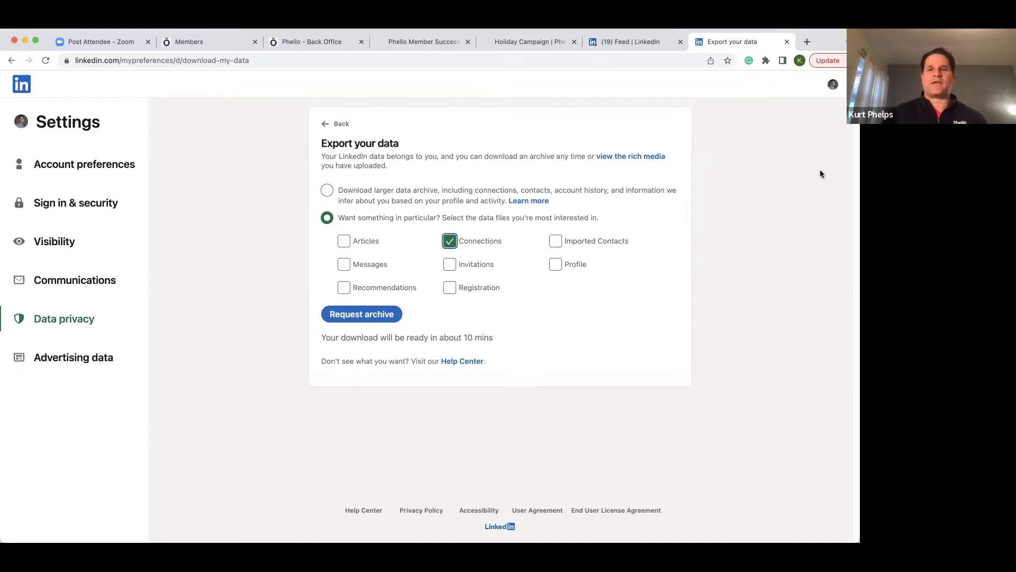
# Bring up the downloaded Connections 40 CSV in Excel.
pyautogui.press('super+shift+4')
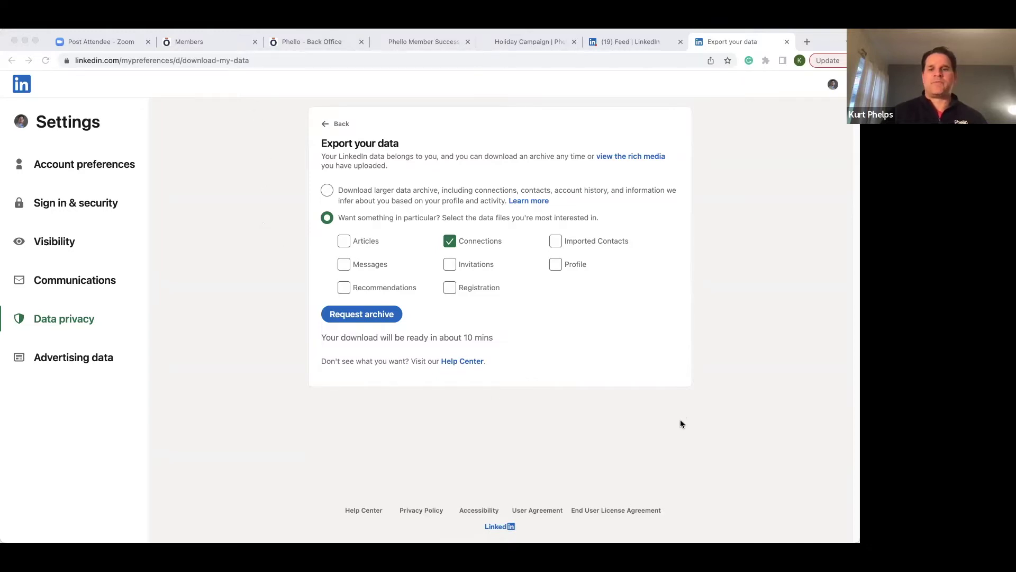
pyautogui.press('super+Tab')
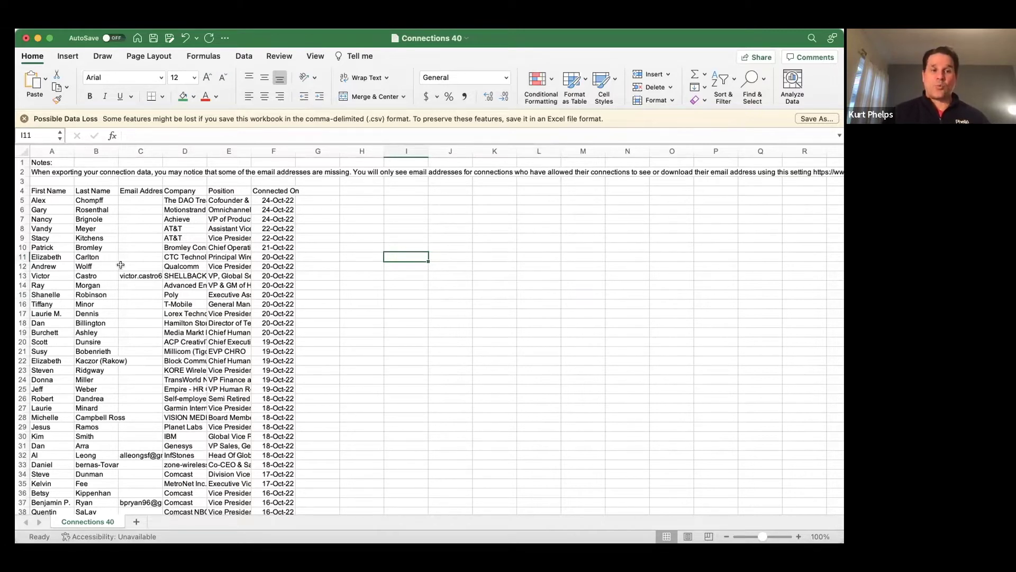
# Delete the three notes rows 1–3 above the headers.
pyautogui.click(23, 161)
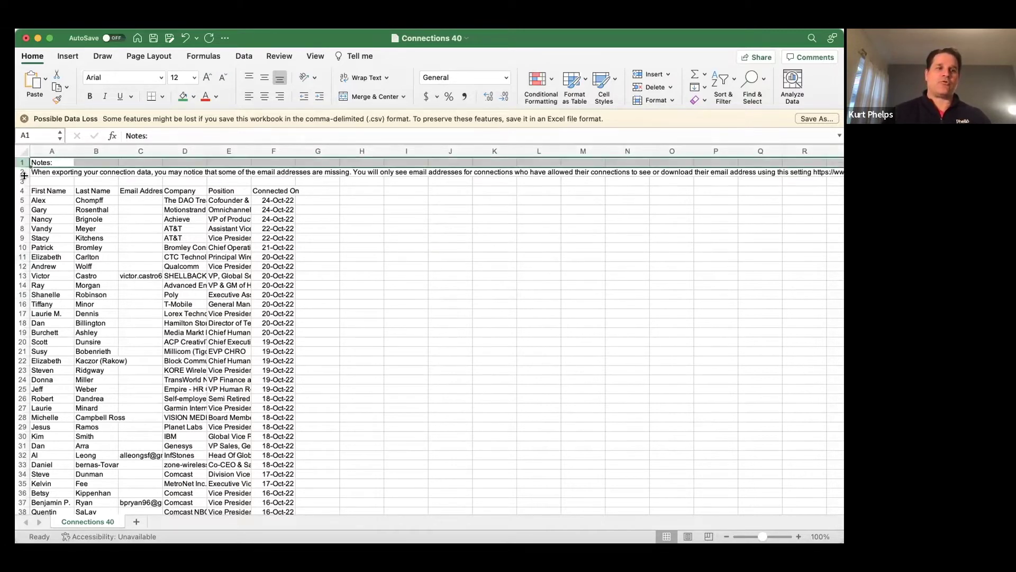
pyautogui.keyDown('shift'); pyautogui.click(24, 181); pyautogui.keyUp('shift')
pyautogui.rightClick(30, 184)
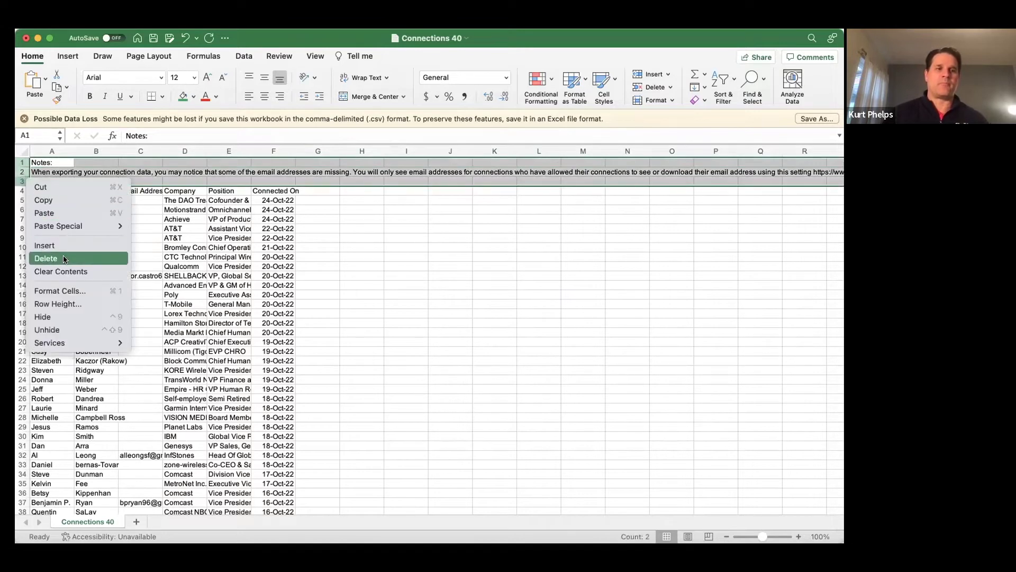
pyautogui.click(46, 258)
# Set every column on the sheet to width 20.
pyautogui.click(23, 151)
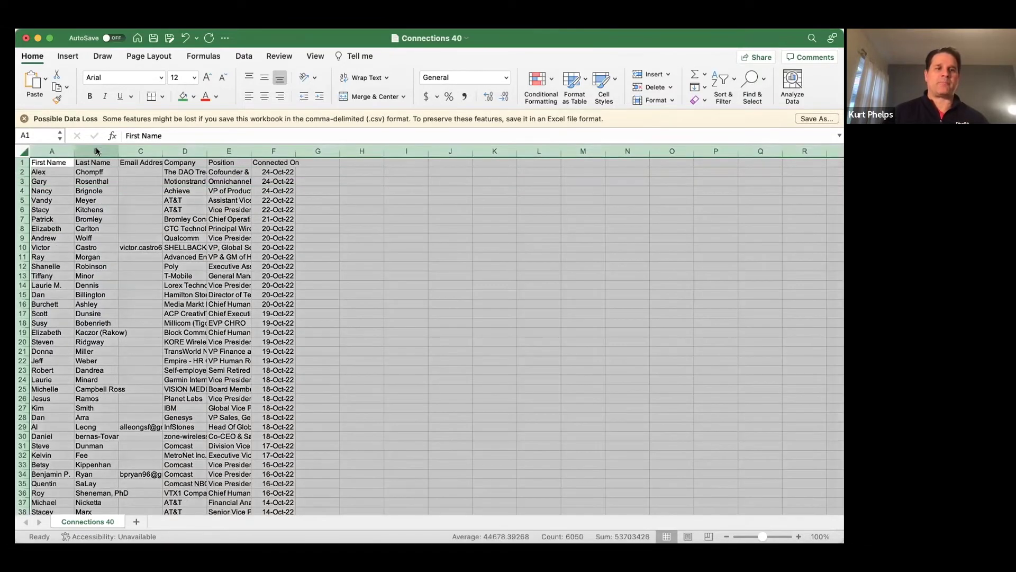
pyautogui.rightClick(98, 151)
pyautogui.click(154, 273)
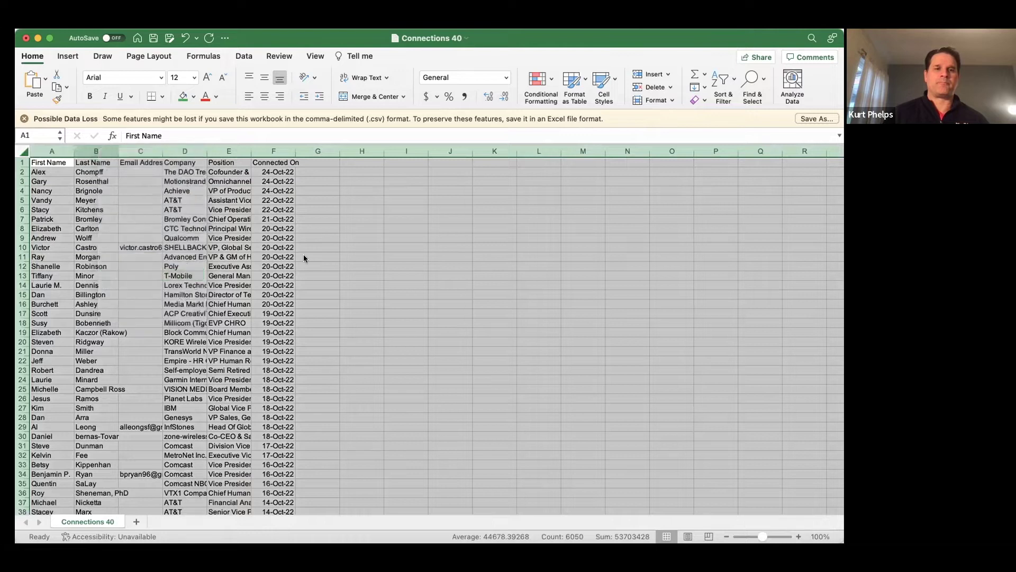
pyautogui.write('20')
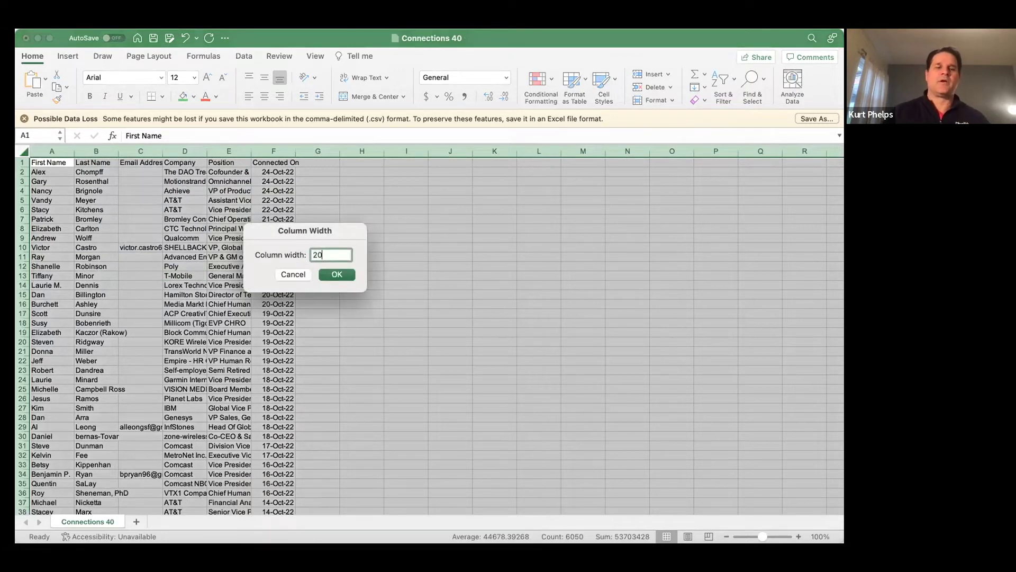
pyautogui.press('Return')
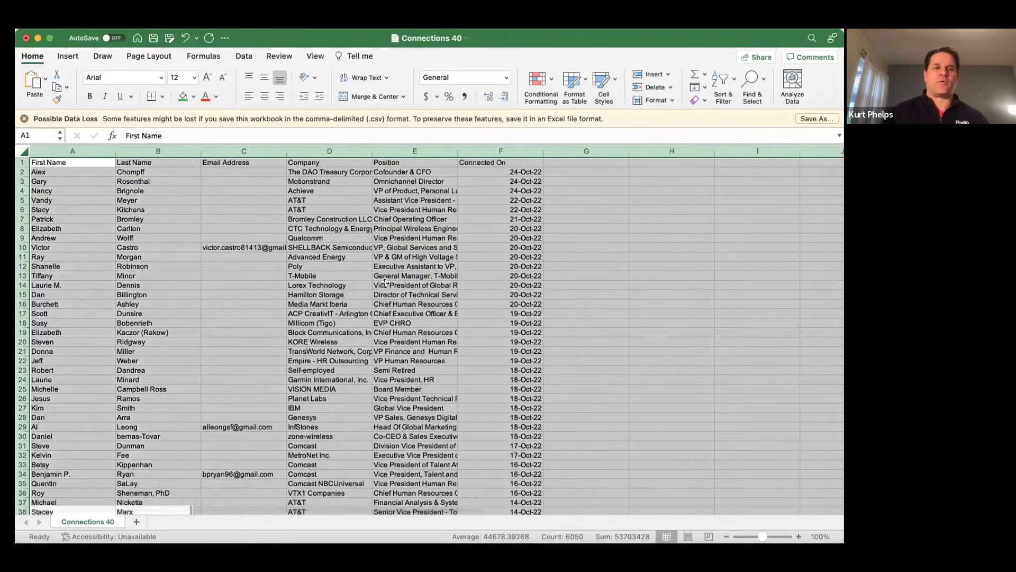
pyautogui.click(415, 294)
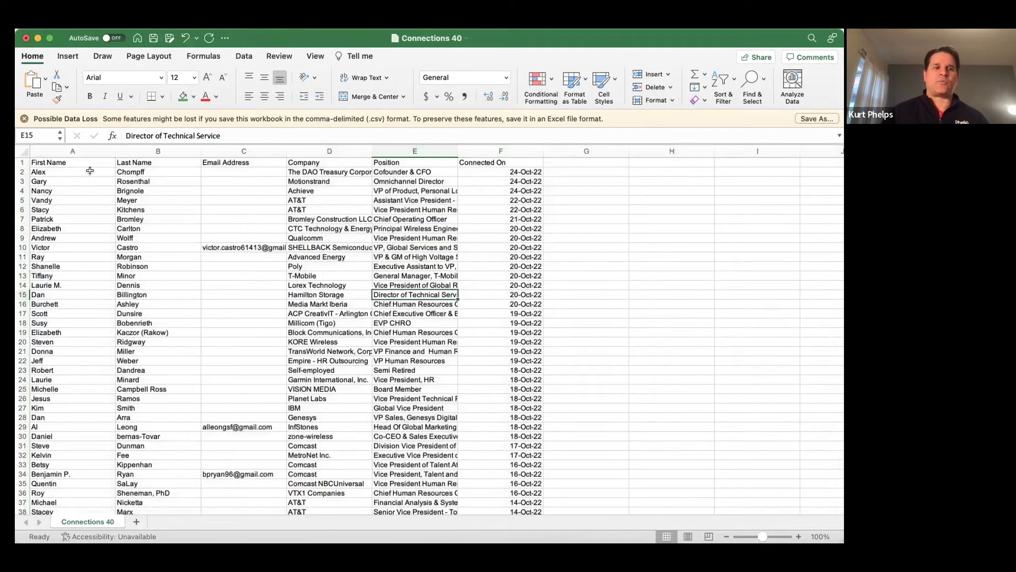
# Select the Email Address, Company, Position and Connected On columns in turn.
pyautogui.click(243, 150)
pyautogui.click(328, 151)
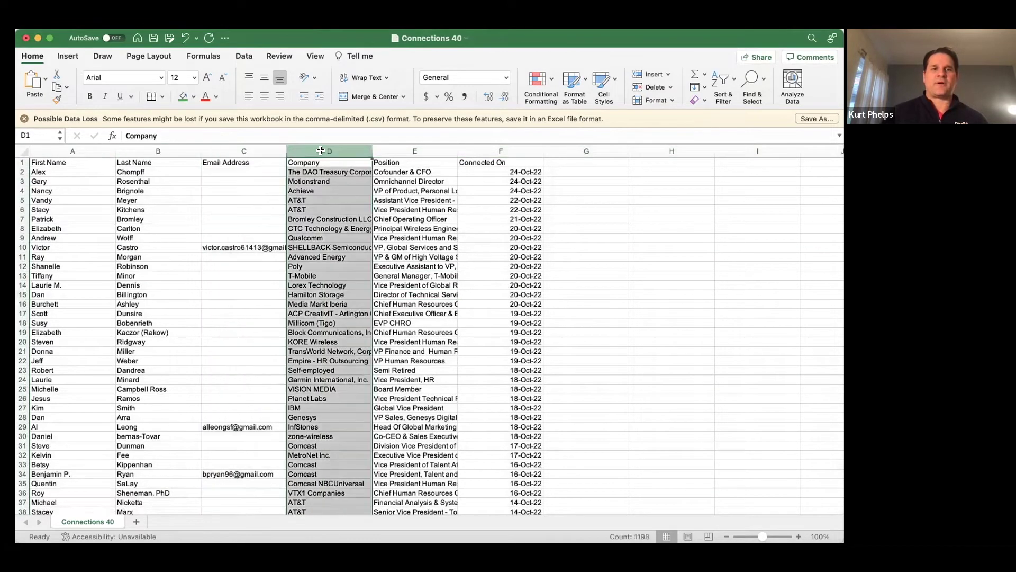
pyautogui.click(412, 151)
pyautogui.click(500, 151)
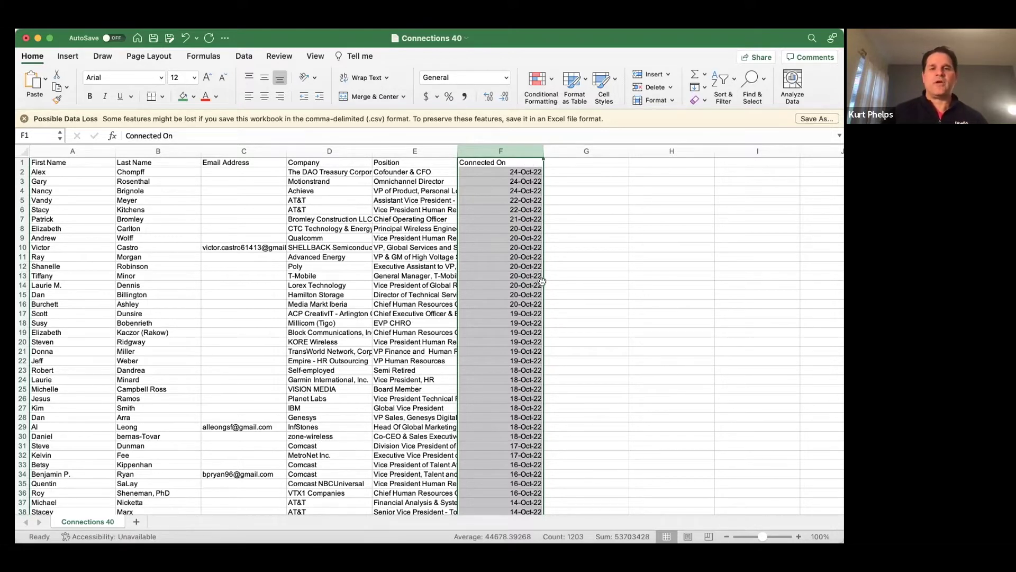
# Select row 833, where the February 2022 connections begin.
pyautogui.scroll(-5, 541, 281)
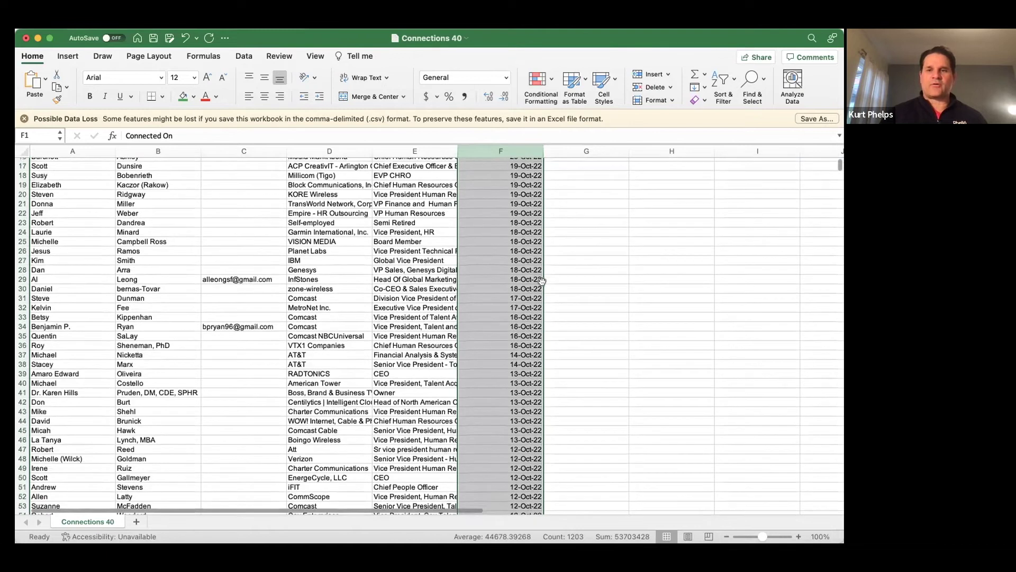
pyautogui.moveTo(839, 166); pyautogui.dragTo(840, 177)
pyautogui.scroll(-10, 640, 284)
pyautogui.scroll(-4, 599, 346)
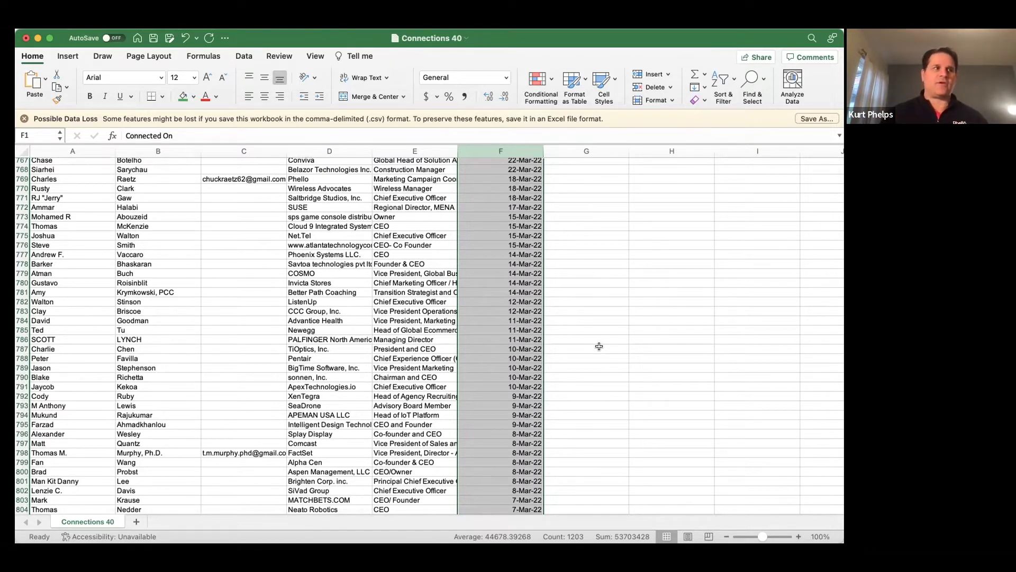
pyautogui.scroll(-5, 599, 346)
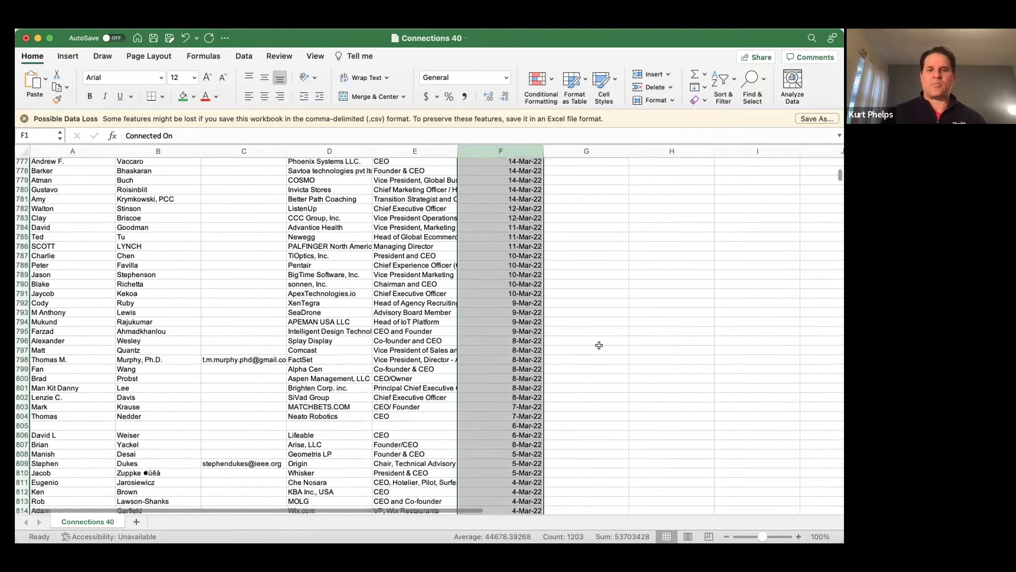
pyautogui.scroll(-8, 598, 345)
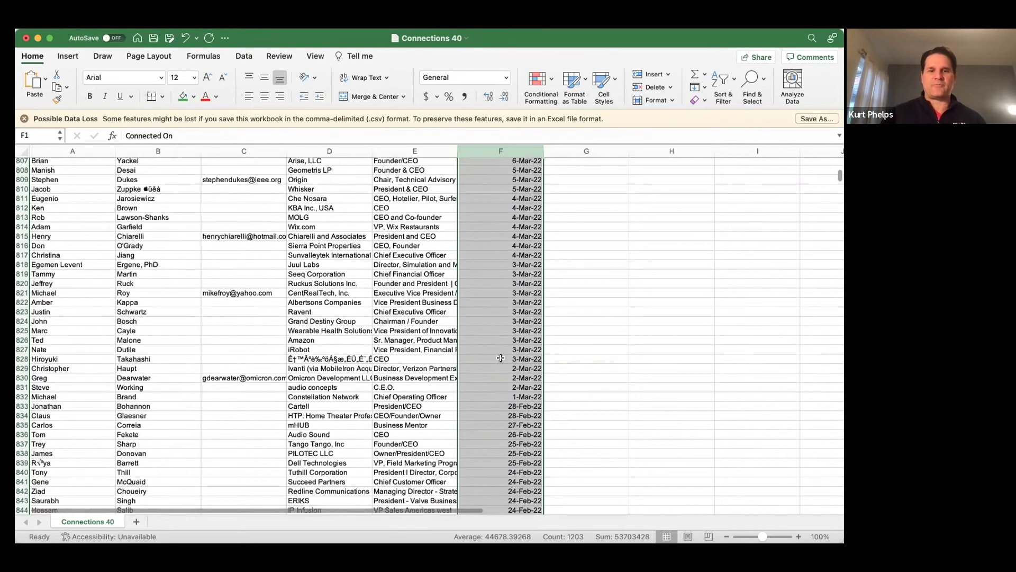
pyautogui.click(22, 405)
# Scroll to the last data row 1203, the oldest connection dated 3-Jun-21.
pyautogui.scroll(-15, 717, 291)
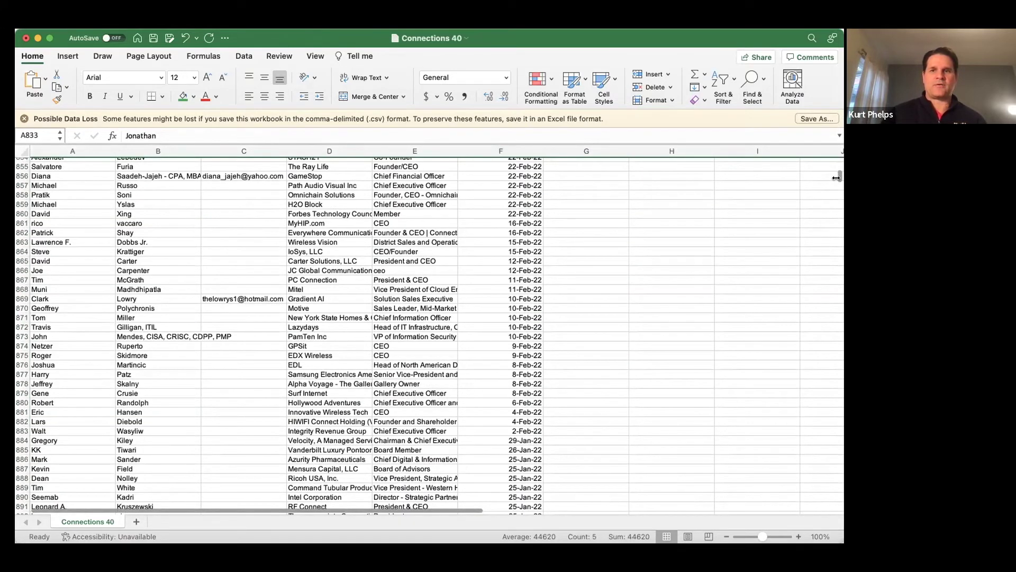
pyautogui.moveTo(838, 175)
pyautogui.mouseDown()
pyautogui.moveTo(837, 254)
pyautogui.moveTo(834, 174)
pyautogui.mouseUp()
pyautogui.scroll(-10, 644, 295)
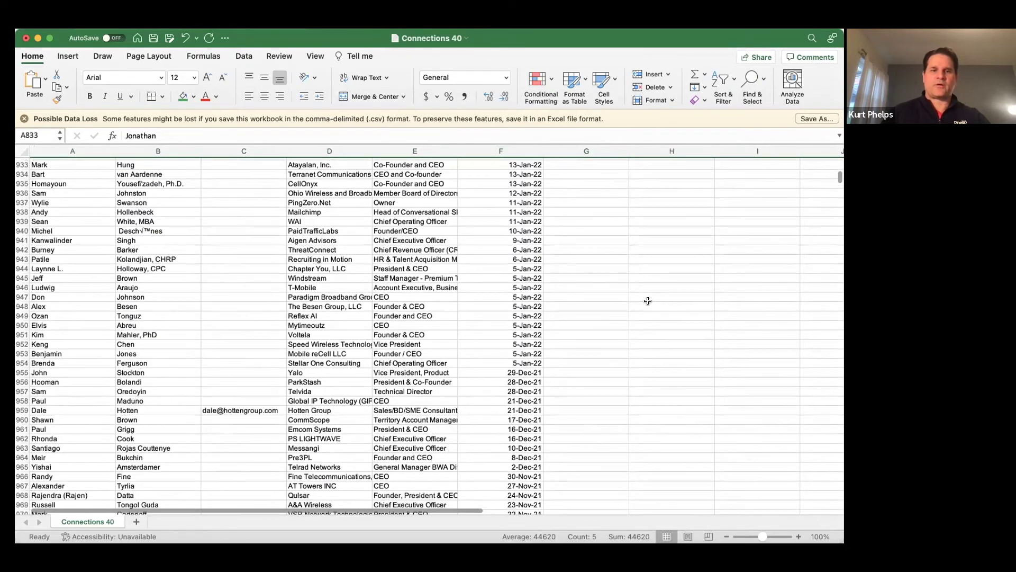
pyautogui.scroll(-20, 648, 301)
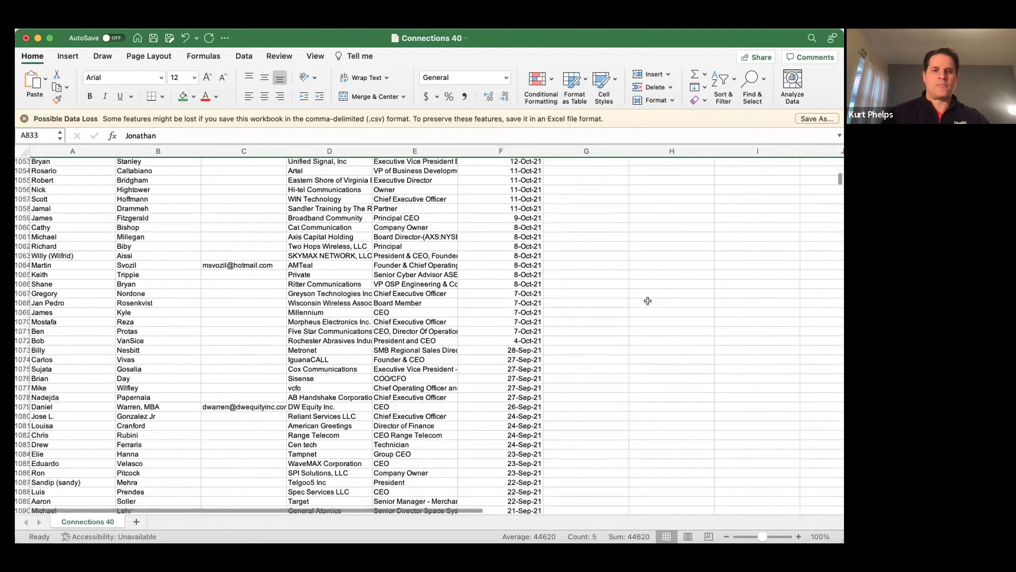
pyautogui.scroll(5, 535, 301)
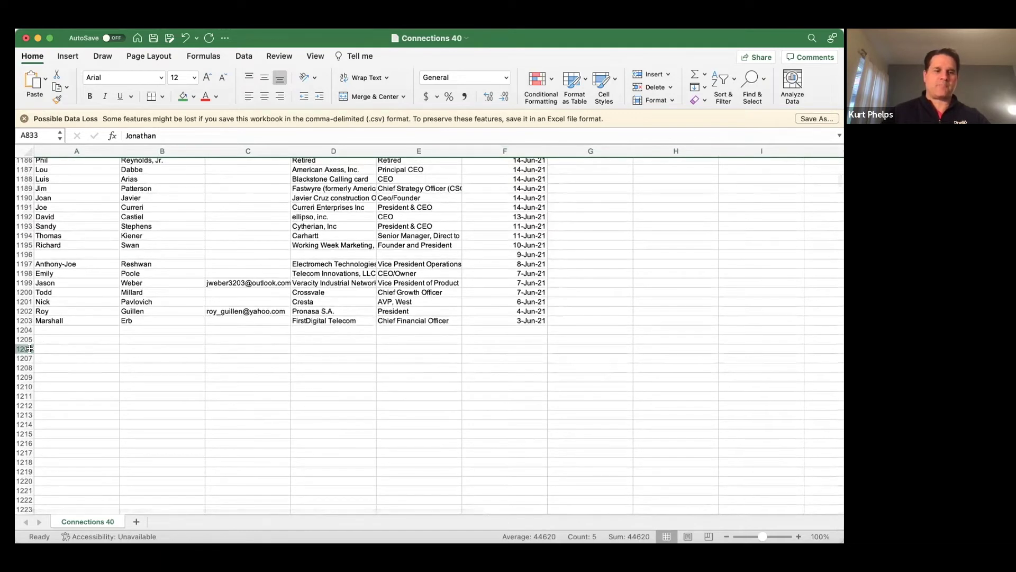
# Delete rows 833 through 1206, all connections from February 2022 and earlier.
pyautogui.keyDown('shift'); pyautogui.click(24, 348); pyautogui.keyUp('shift')
pyautogui.rightClick(88, 253)
pyautogui.click(112, 328)
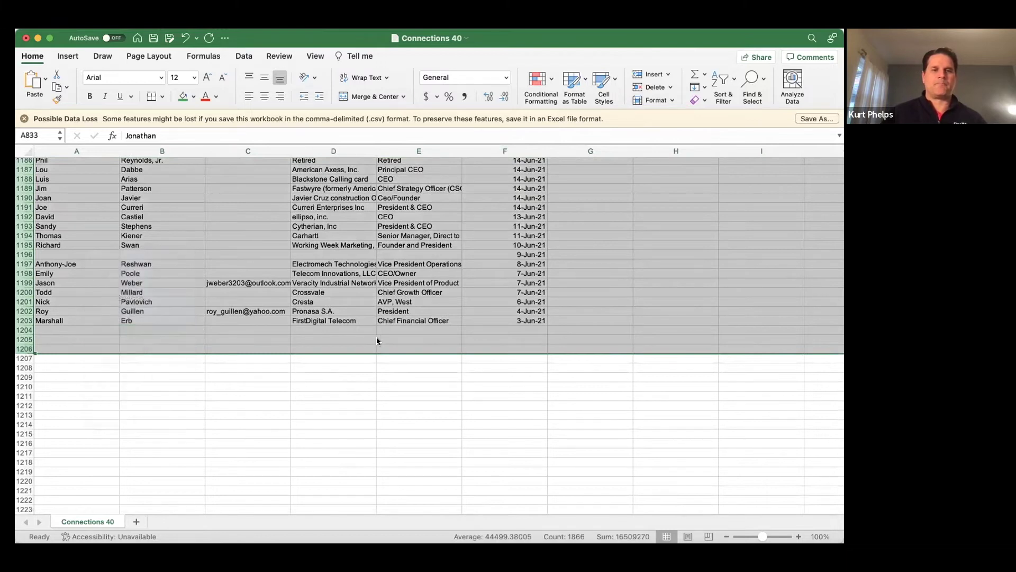
pyautogui.scroll(2, 671, 328)
# Clear all Connected On dates in column F.
pyautogui.click(588, 330)
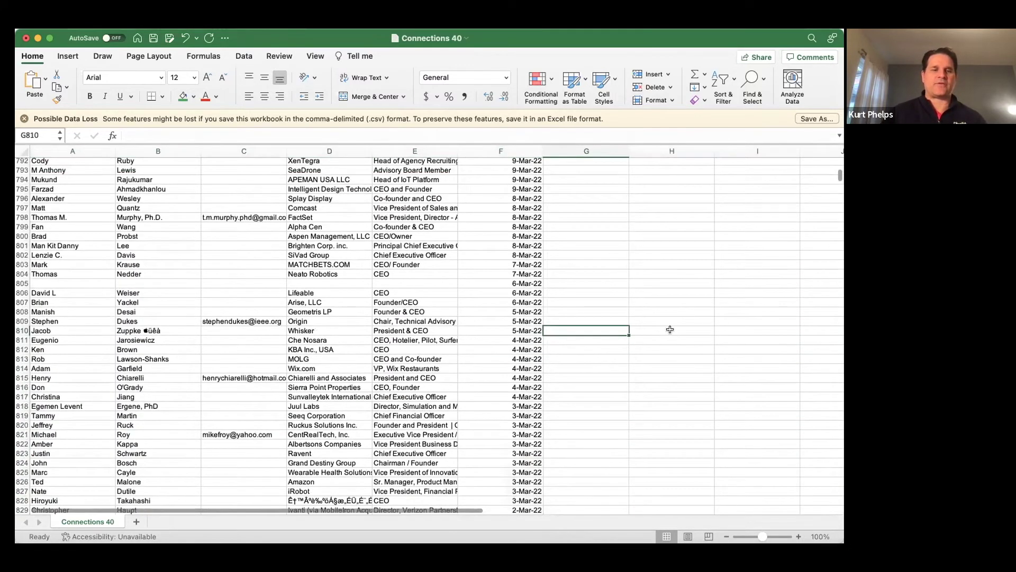
pyautogui.click(523, 153)
pyautogui.press('Delete')
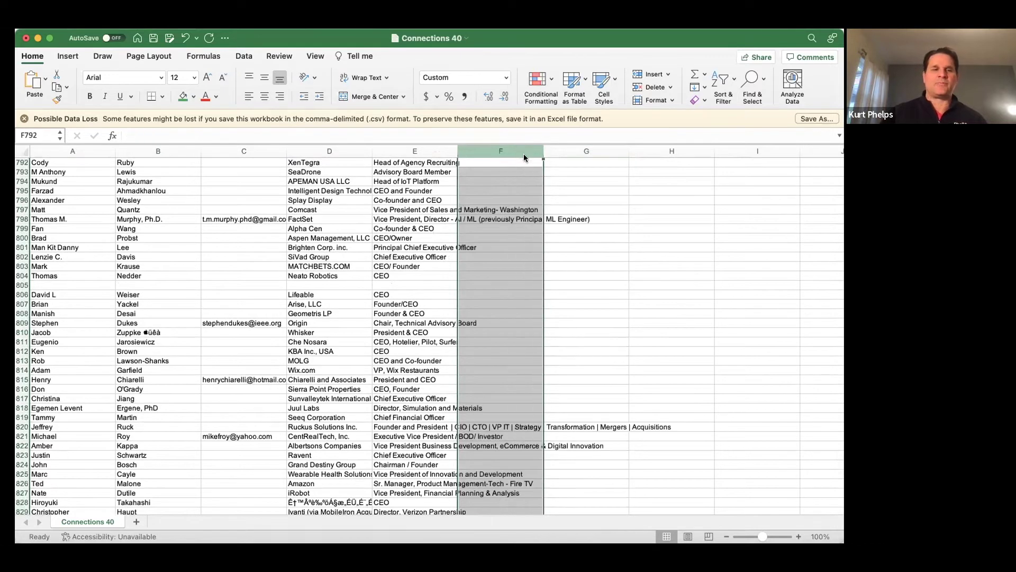
# Insert a blank column at C, before the email addresses.
pyautogui.click(256, 151)
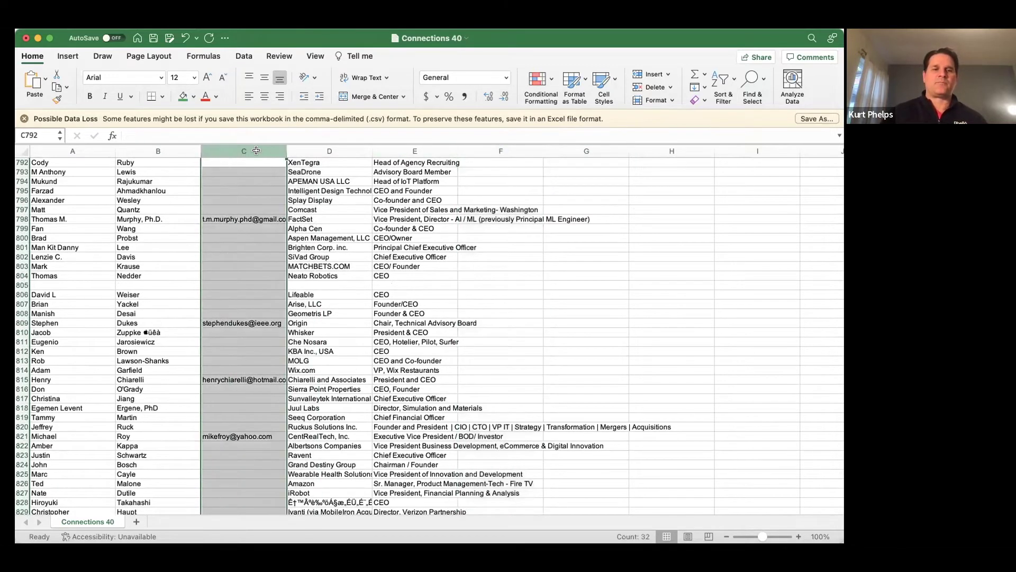
pyautogui.rightClick(258, 152)
pyautogui.click(280, 221)
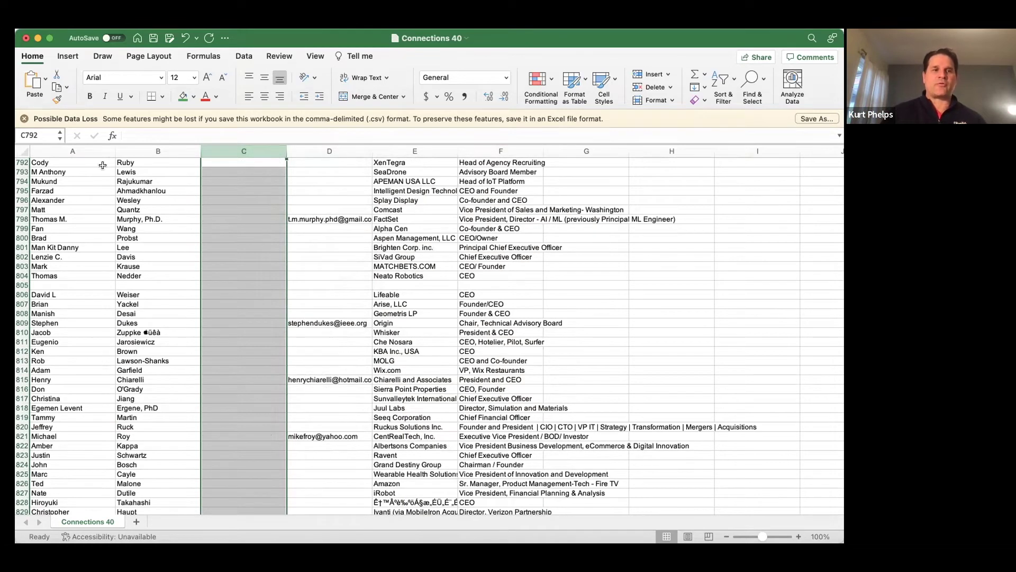
# Review columns A–F: first name, last name, empty C, email, company, position.
pyautogui.click(90, 152)
pyautogui.click(136, 152)
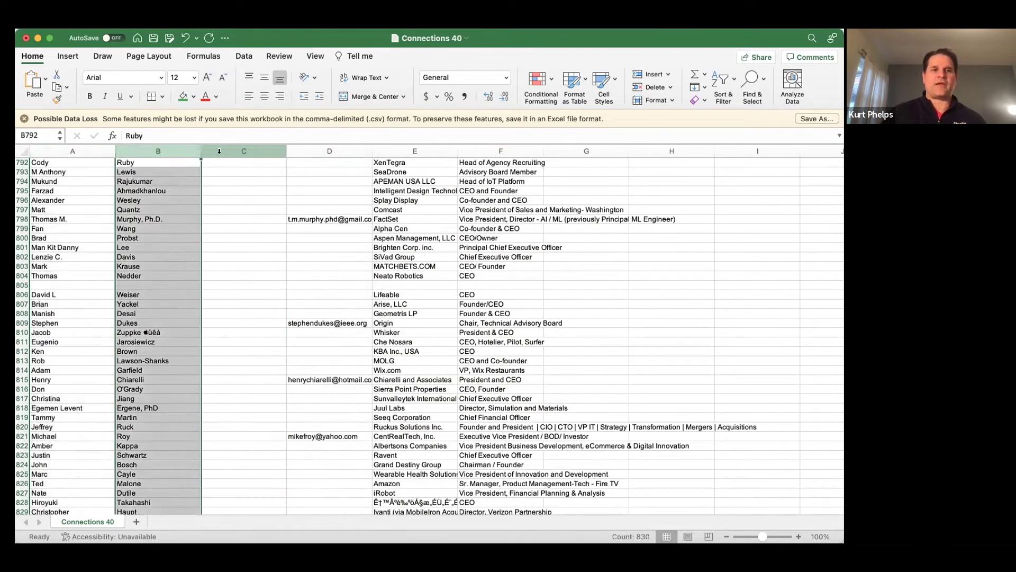
pyautogui.click(228, 151)
pyautogui.click(308, 151)
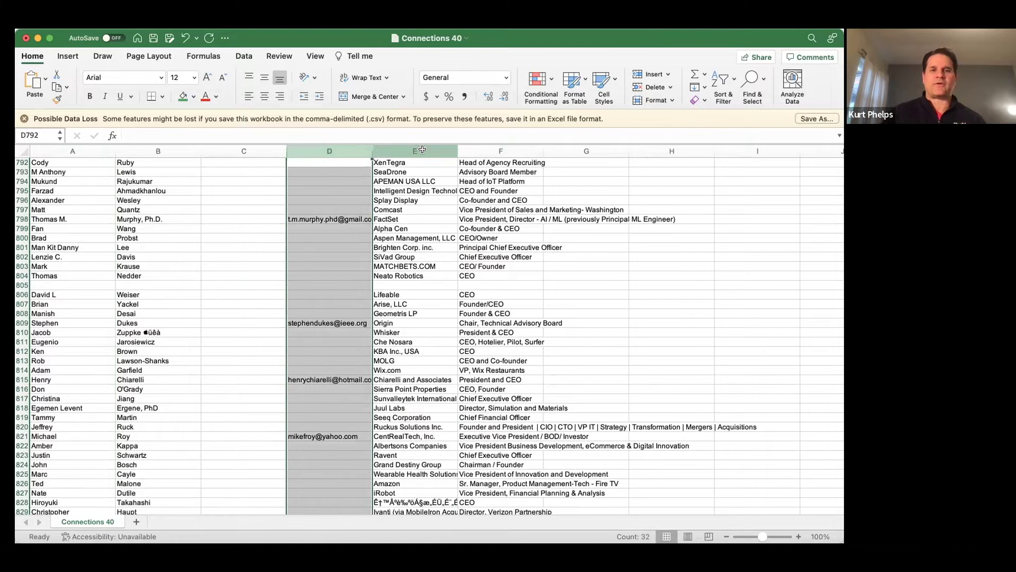
pyautogui.click(423, 150)
pyautogui.click(490, 150)
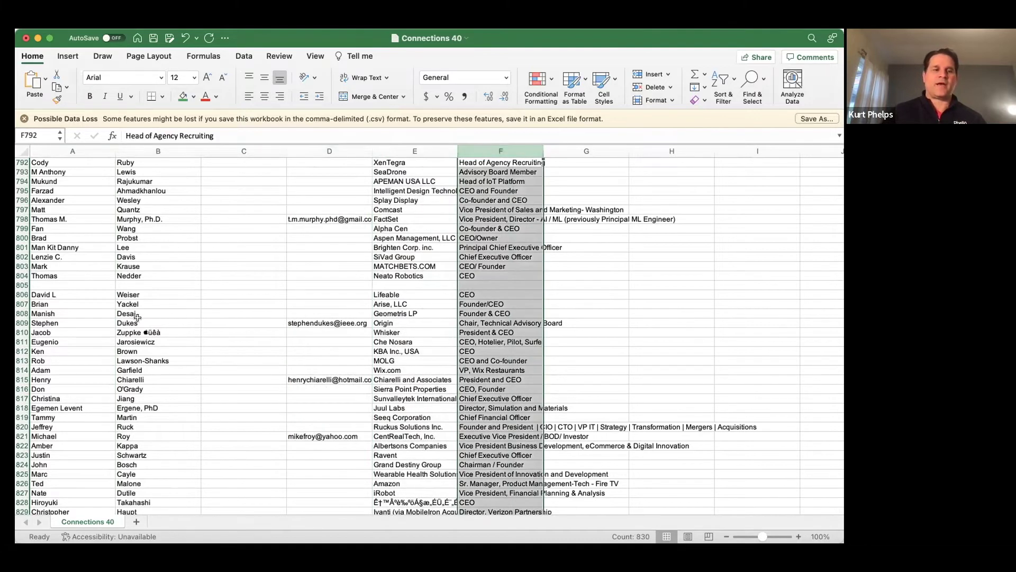
pyautogui.scroll(-2, 26, 324)
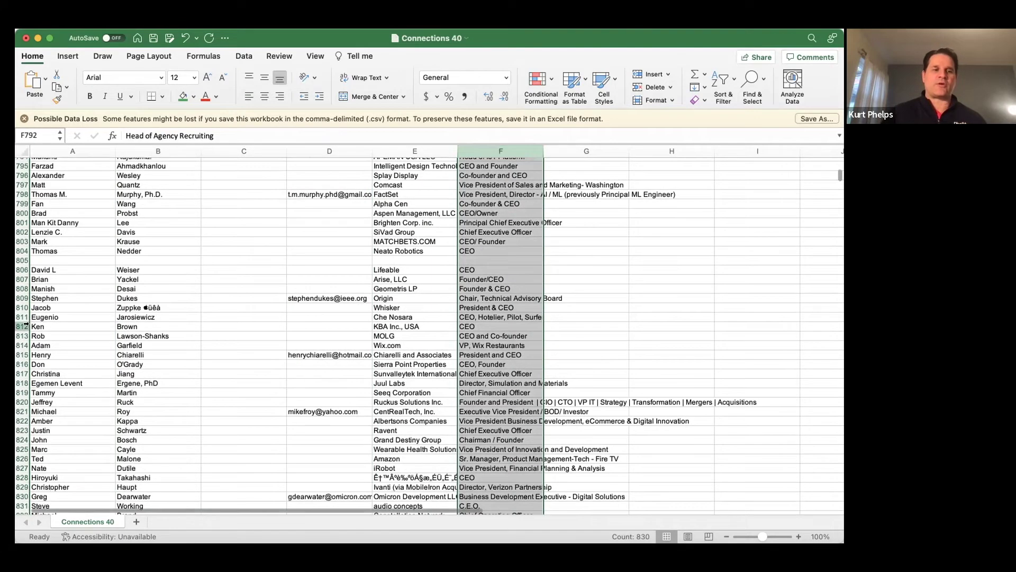
pyautogui.click(23, 326)
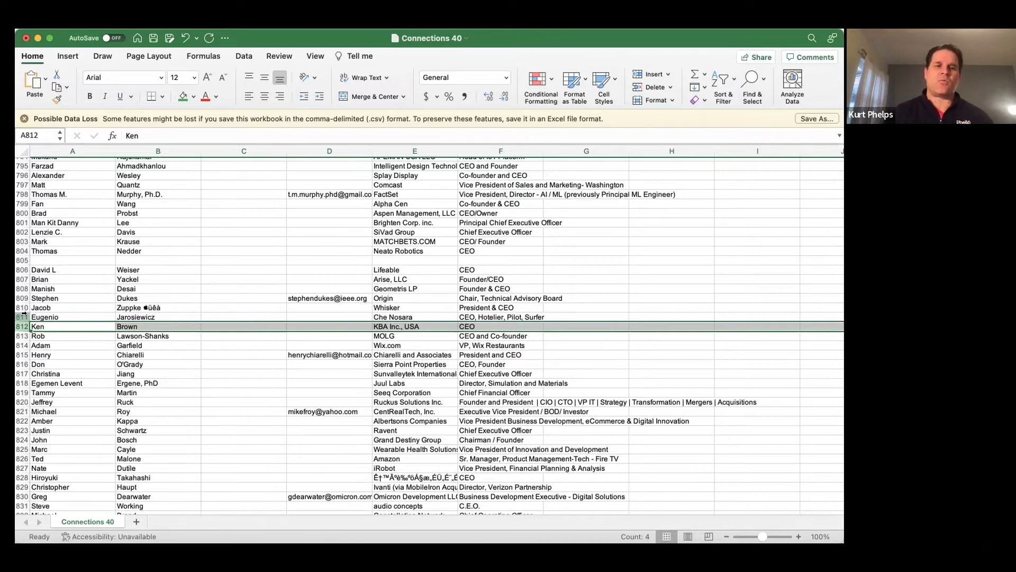
# Copy the first connection's name from A2:B2 and return to the LinkedIn browser tab.
pyautogui.scroll(6, 141, 268)
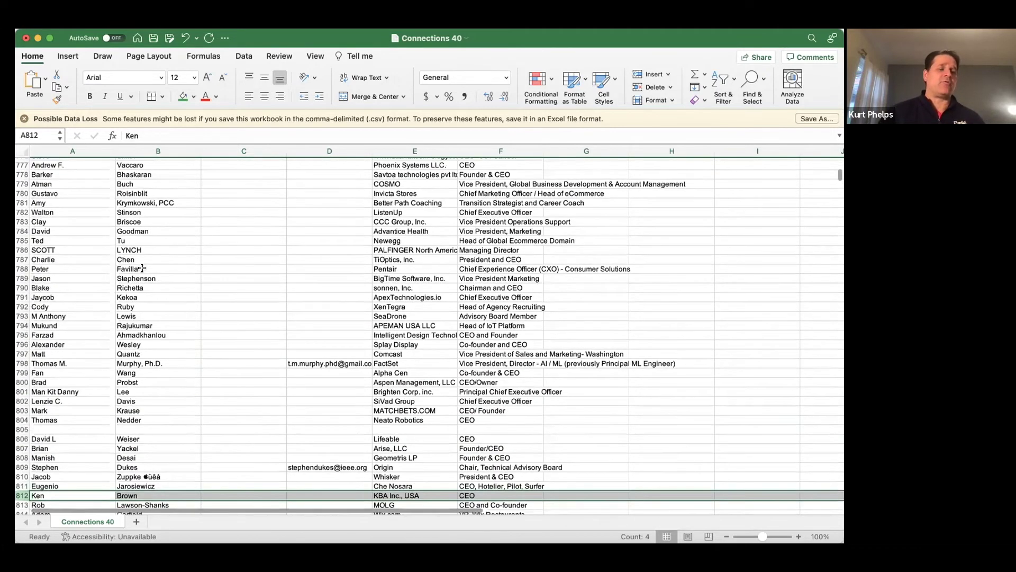
pyautogui.scroll(1, 142, 268)
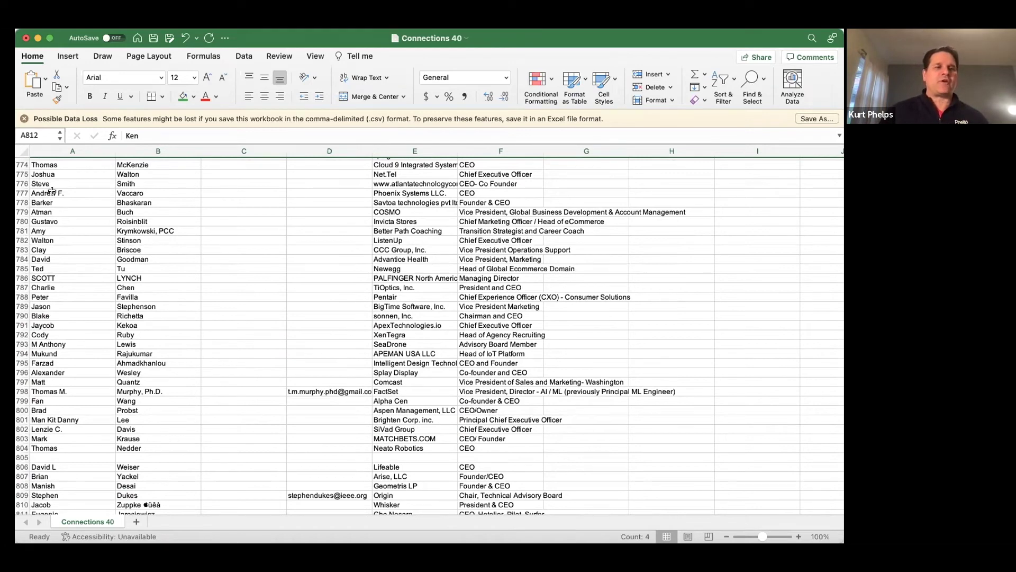
pyautogui.scroll(7, 73, 189)
pyautogui.scroll(20, 73, 189)
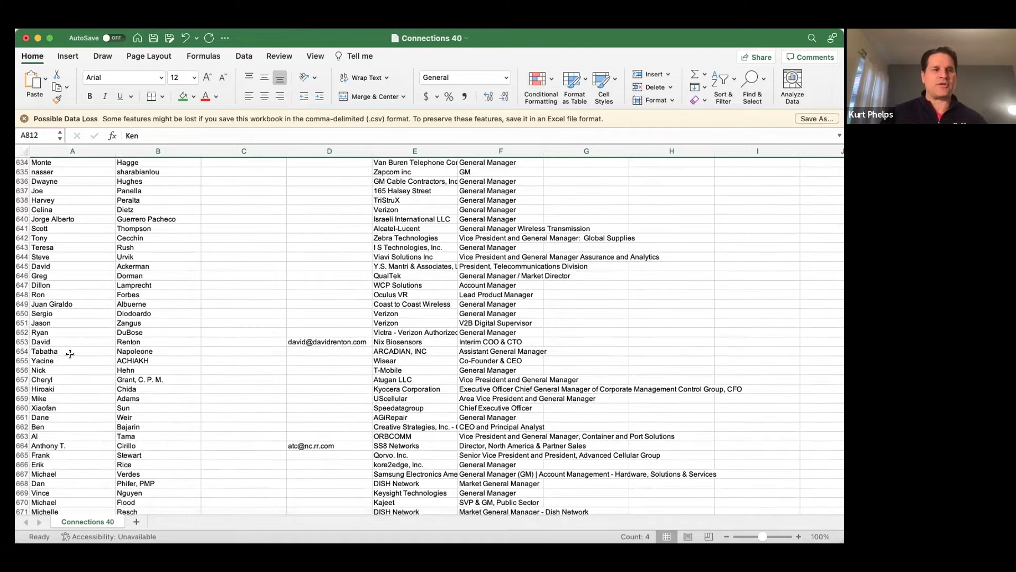
pyautogui.scroll(4, 66, 356)
pyautogui.scroll(3, 70, 353)
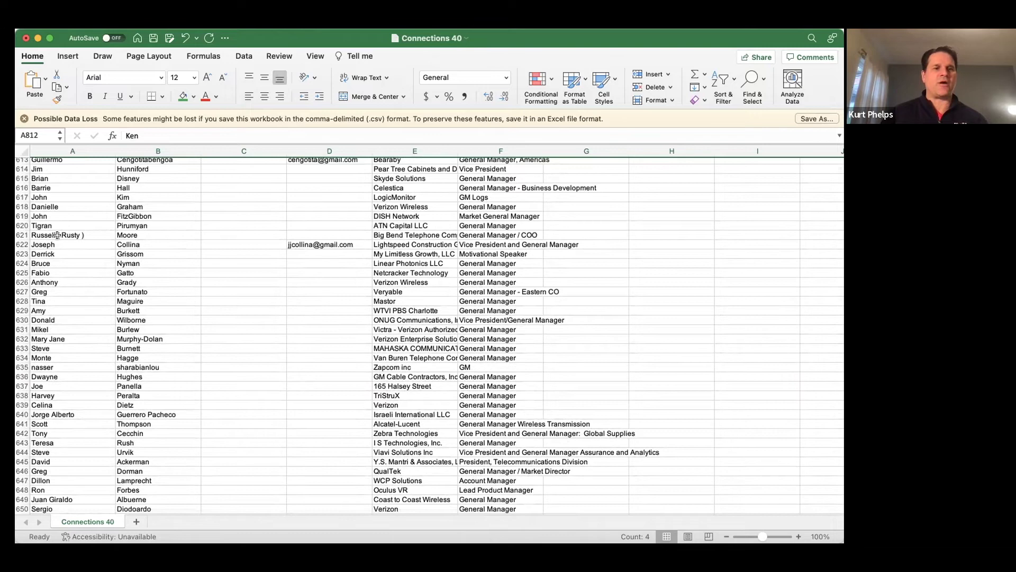
pyautogui.scroll(20, 236, 254)
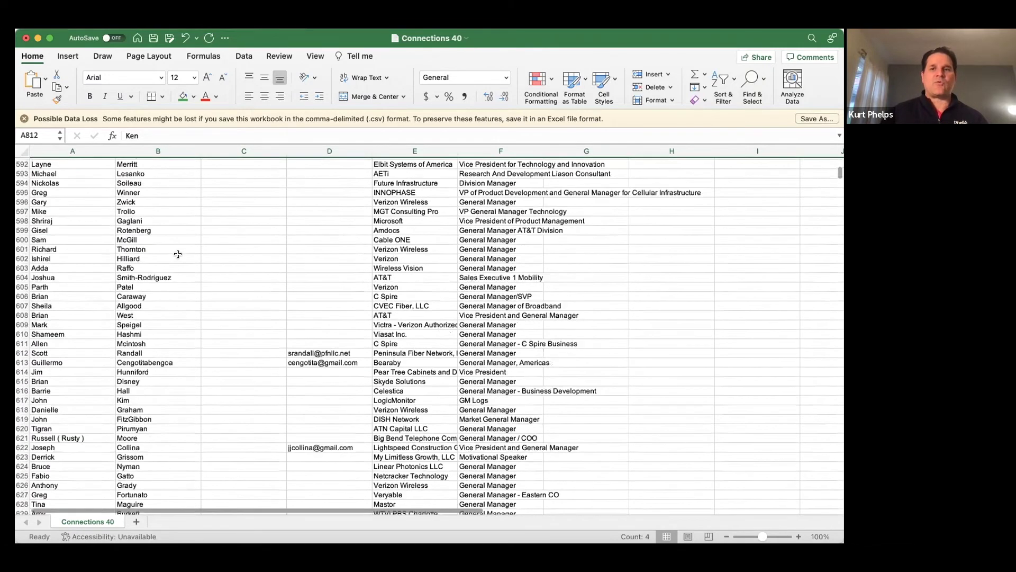
pyautogui.scroll(20, 178, 254)
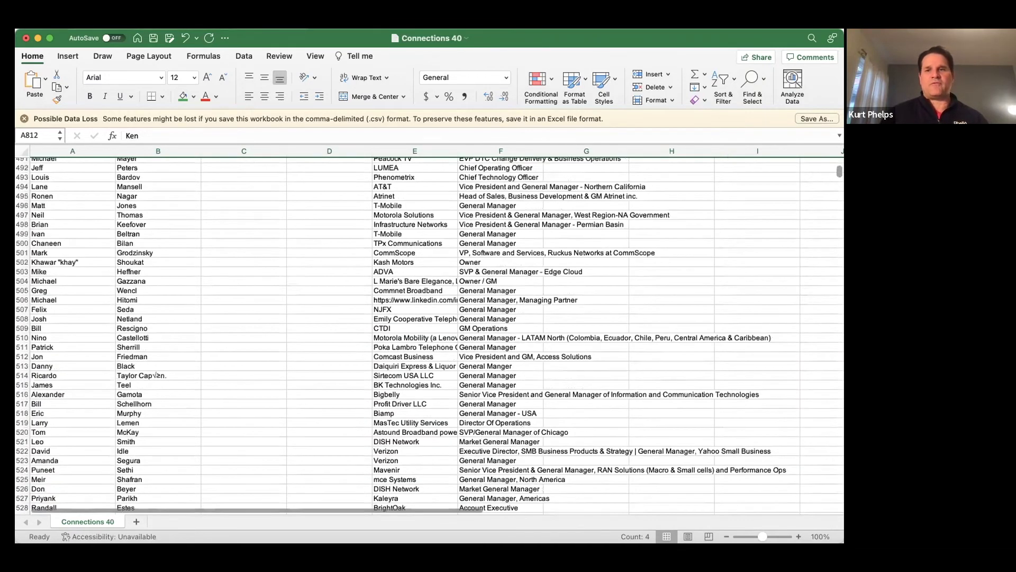
pyautogui.moveTo(838, 173); pyautogui.dragTo(837, 158)
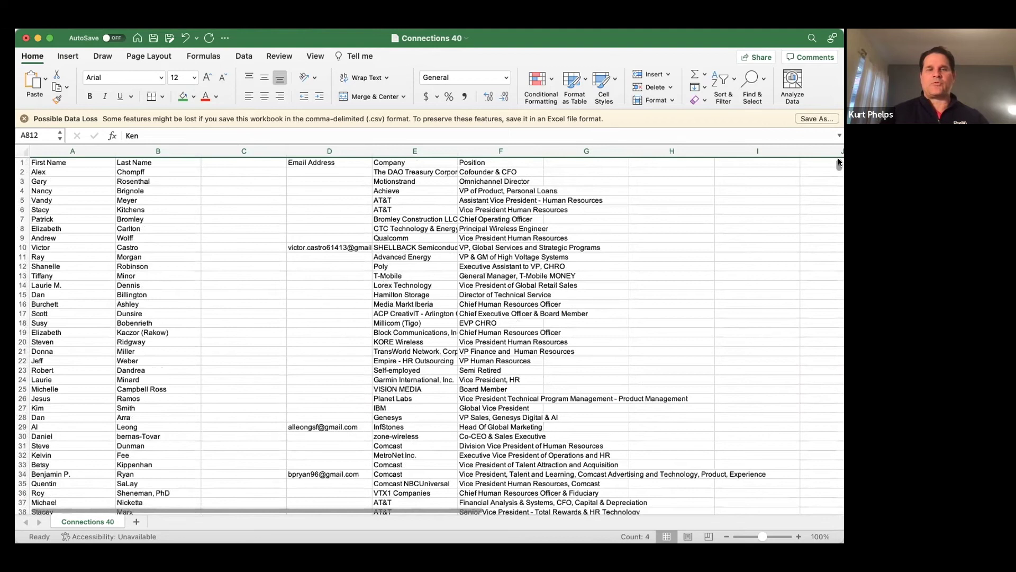
pyautogui.click(44, 170)
pyautogui.keyDown('shift'); pyautogui.click(129, 170); pyautogui.keyUp('shift')
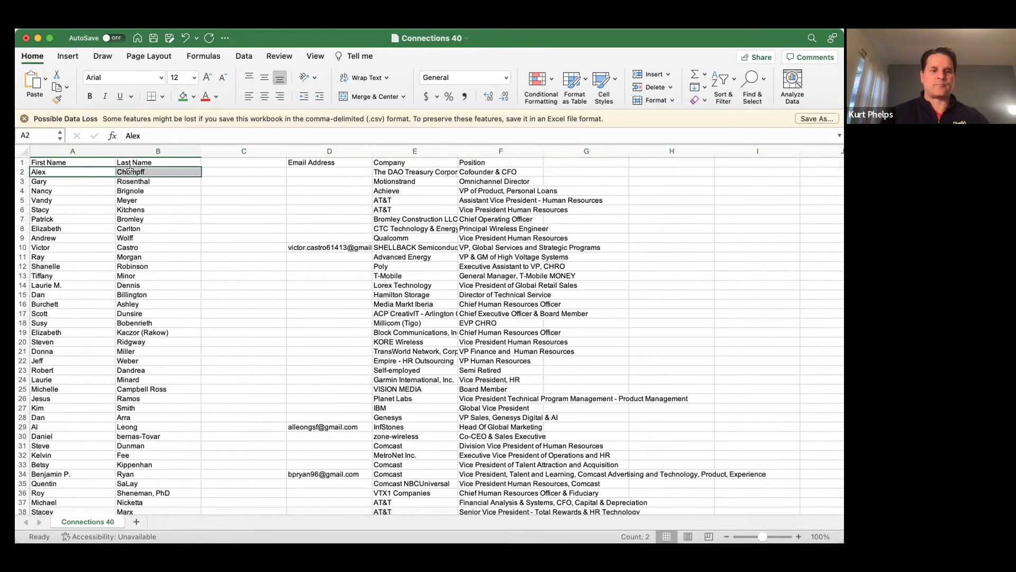
pyautogui.press('super+c')
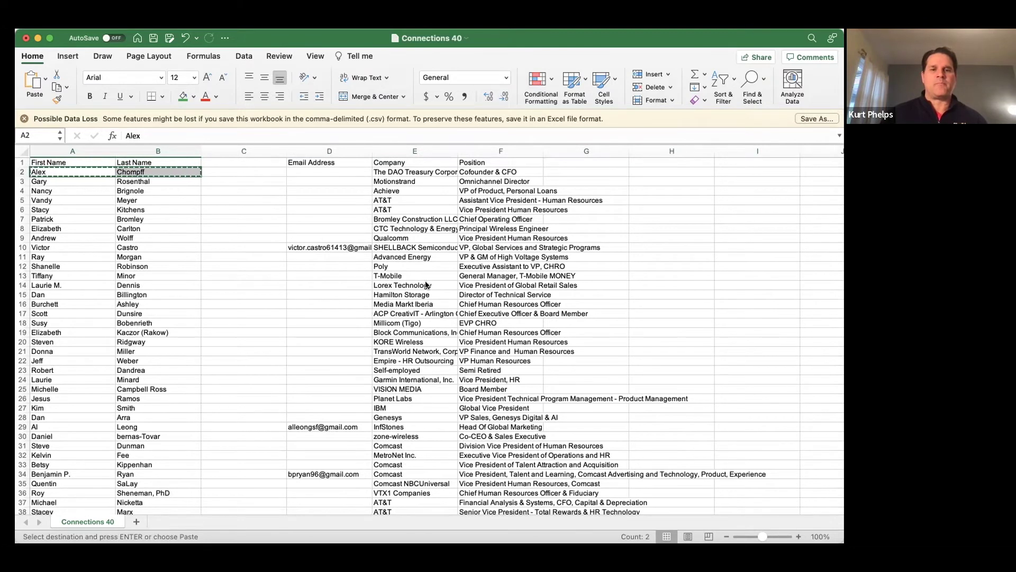
pyautogui.press('super+Tab')
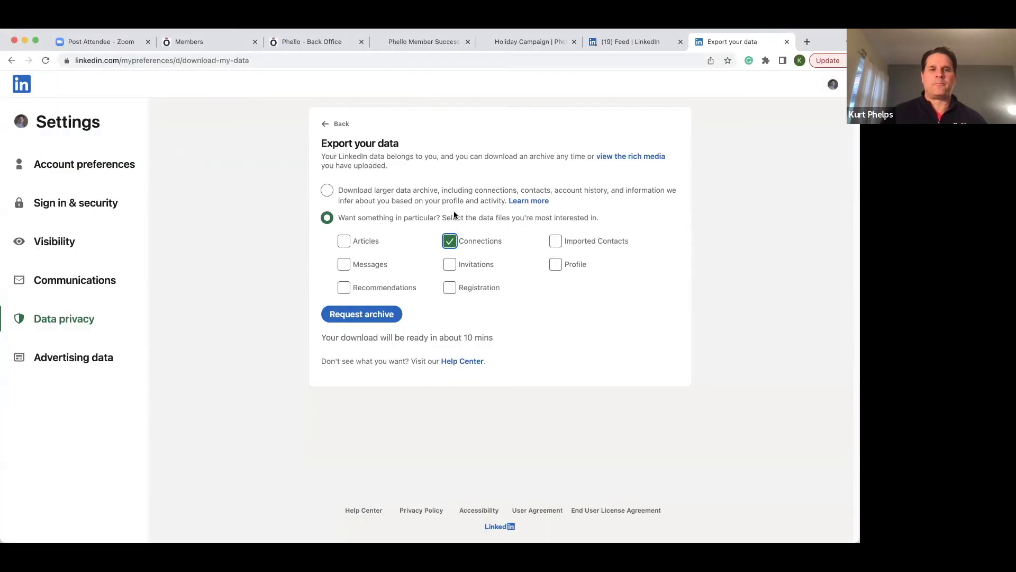
# Search LinkedIn for the pasted connection name and open their full profile.
pyautogui.click(62, 90)
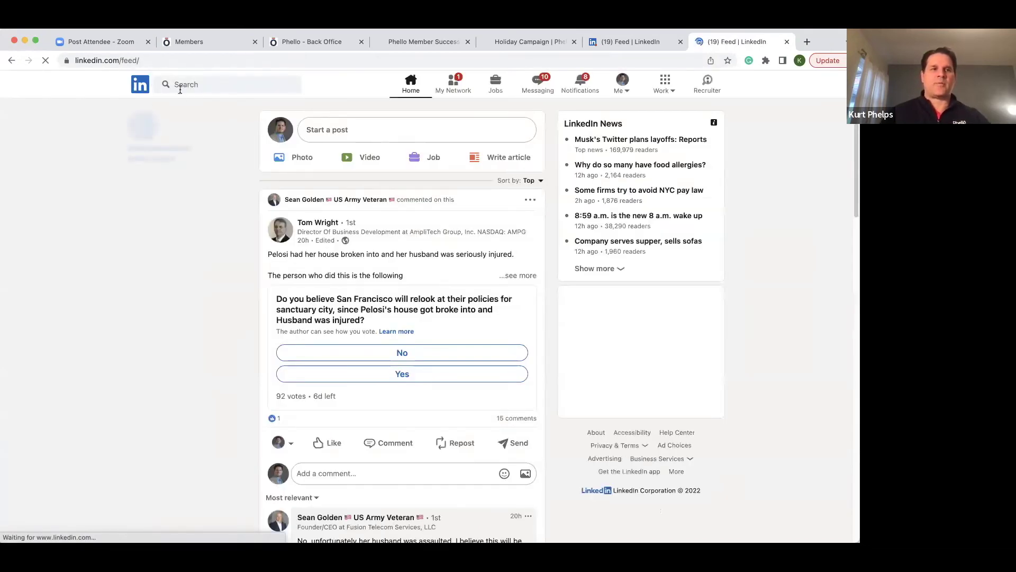
pyautogui.click(180, 84)
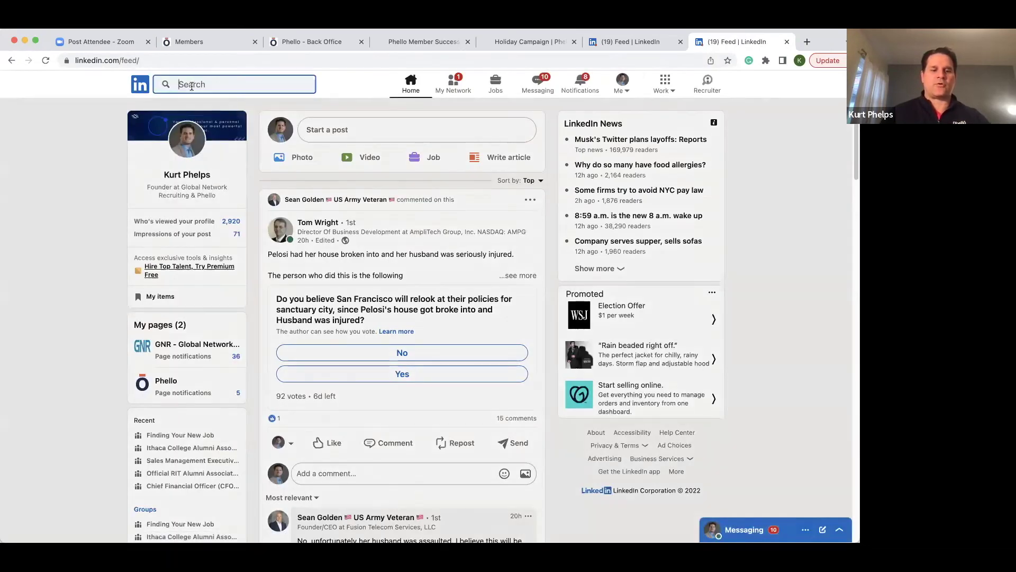
pyautogui.press('super+v')
pyautogui.click(230, 108)
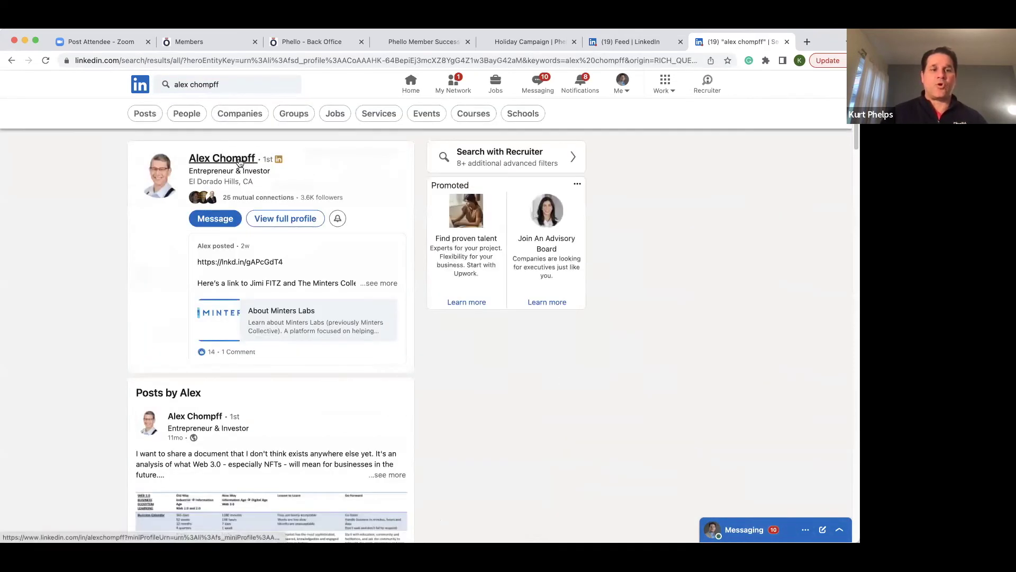
pyautogui.click(217, 159)
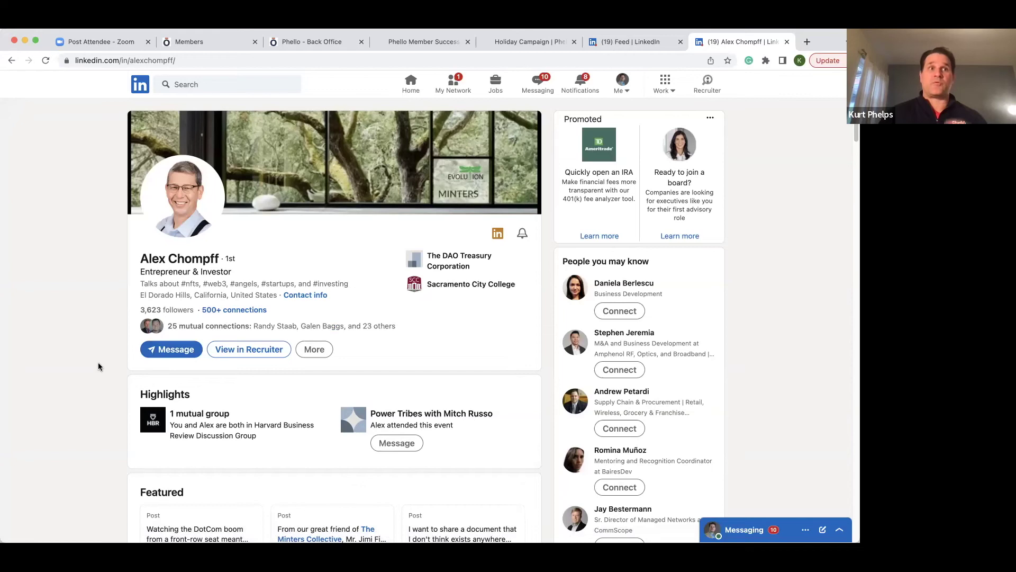
# Look over the profile, compare it with the spreadsheet, and return to the browser.
pyautogui.scroll(-1, 98, 366)
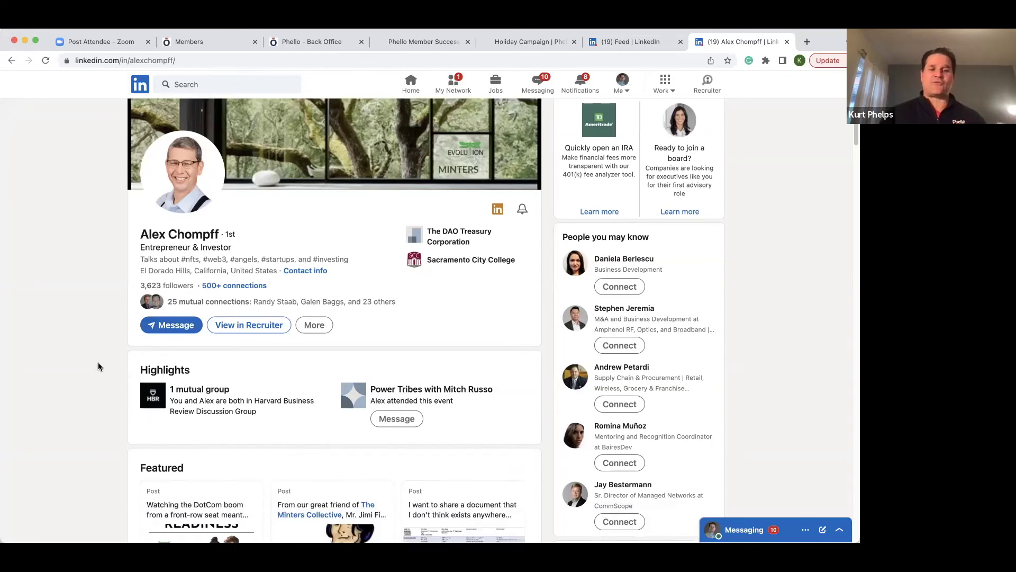
pyautogui.scroll(-6, 98, 366)
pyautogui.scroll(7, 98, 367)
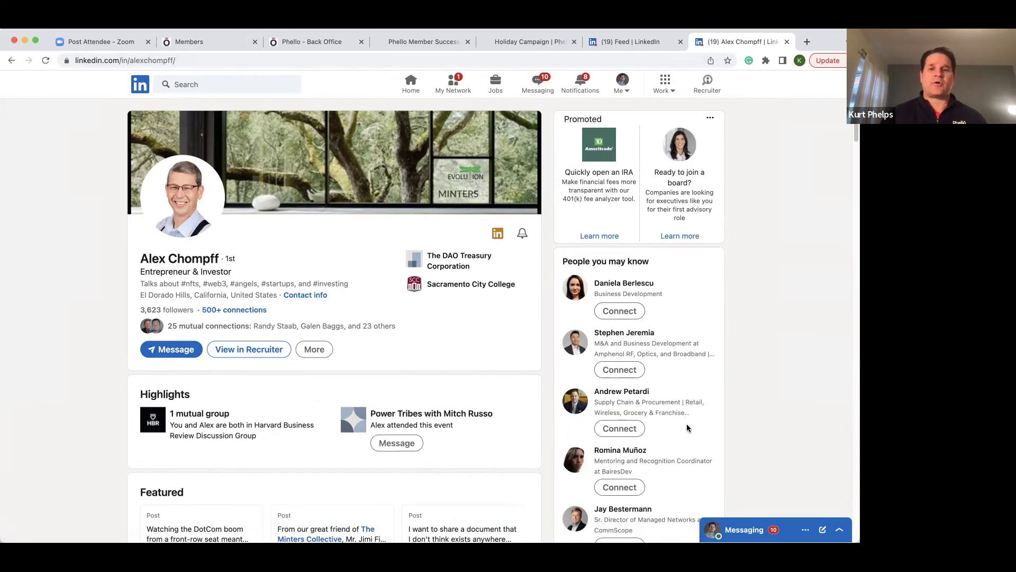
pyautogui.press('super+Tab')
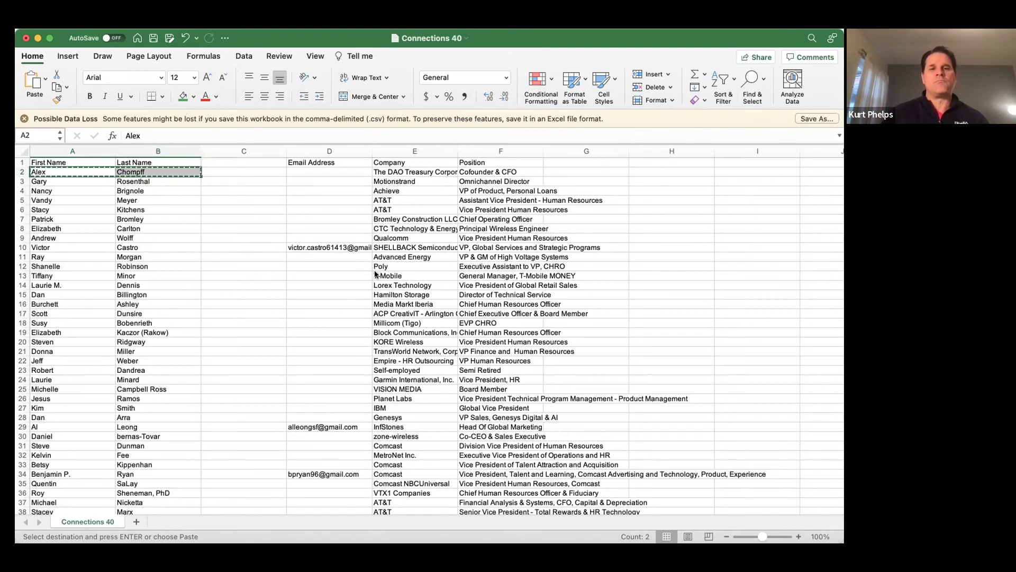
pyautogui.press('super+Tab')
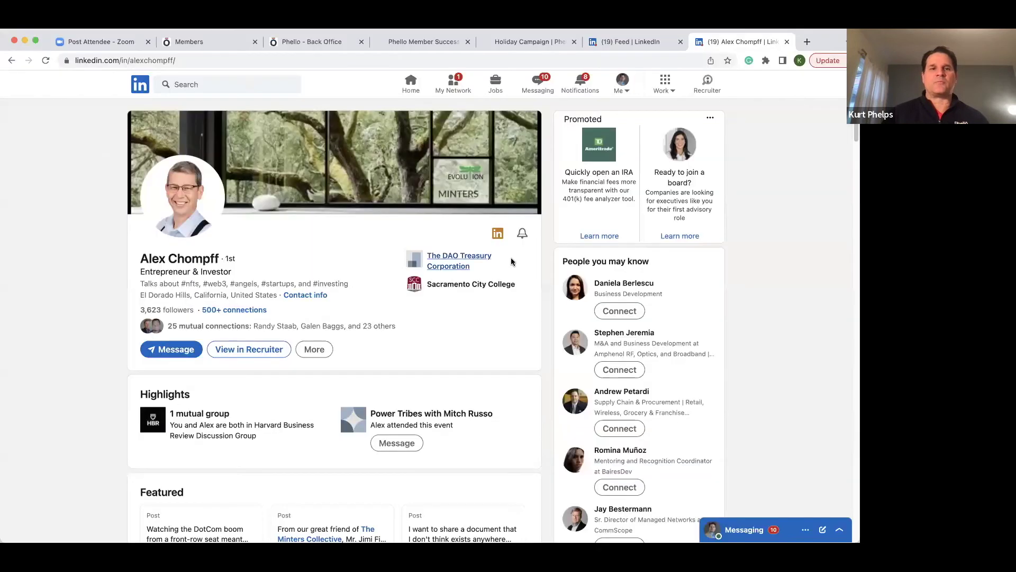
# Start a Phello contact import from Phello Sample.csv, with LinkedIn as the file source.
pyautogui.click(318, 41)
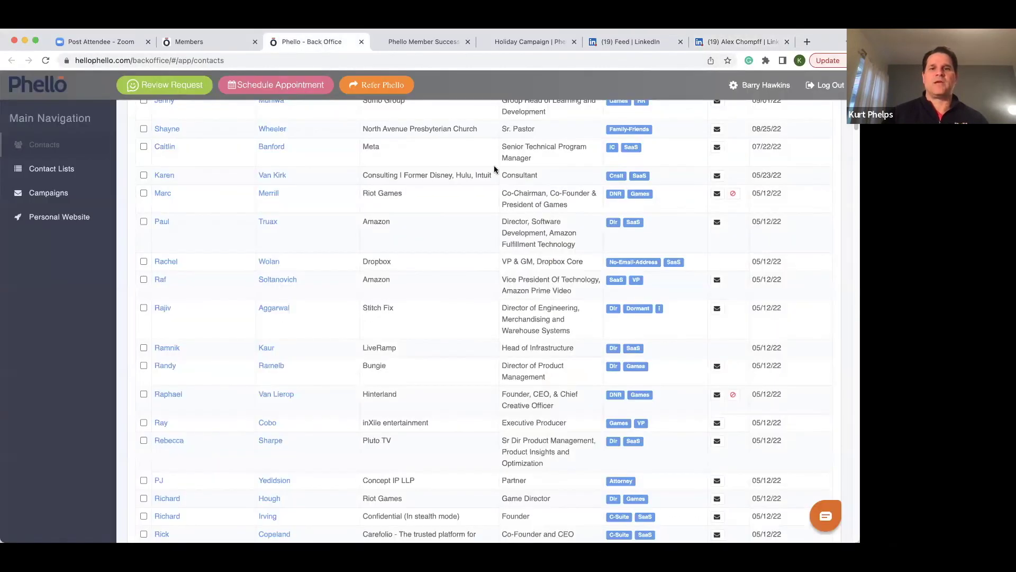
pyautogui.scroll(3, 570, 218)
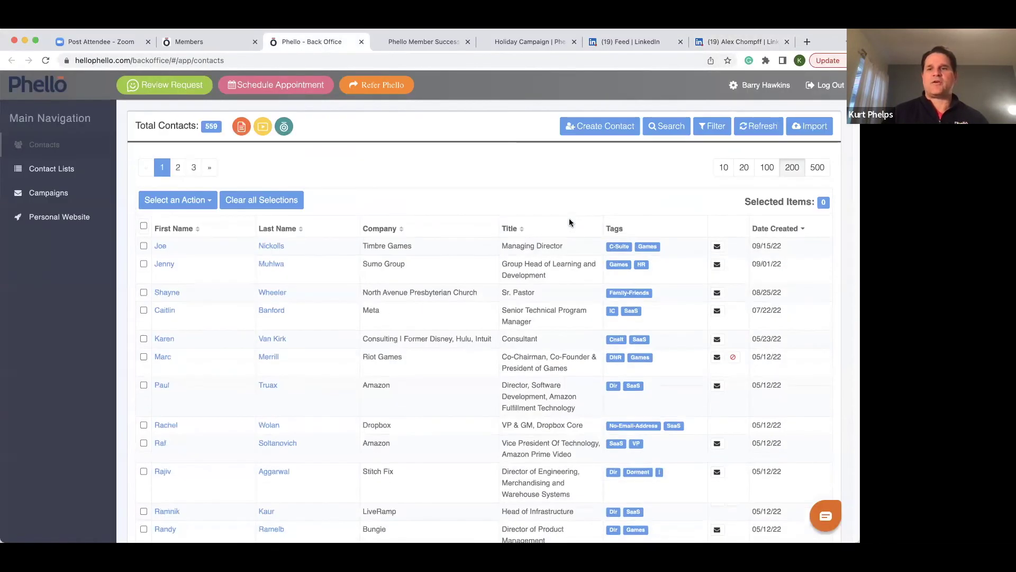
pyautogui.click(825, 131)
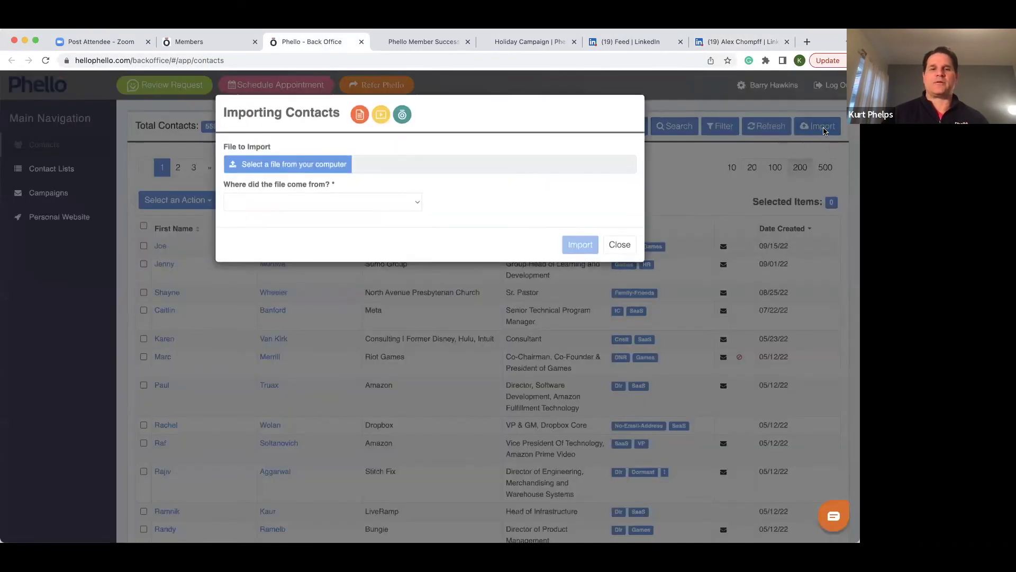
pyautogui.click(342, 168)
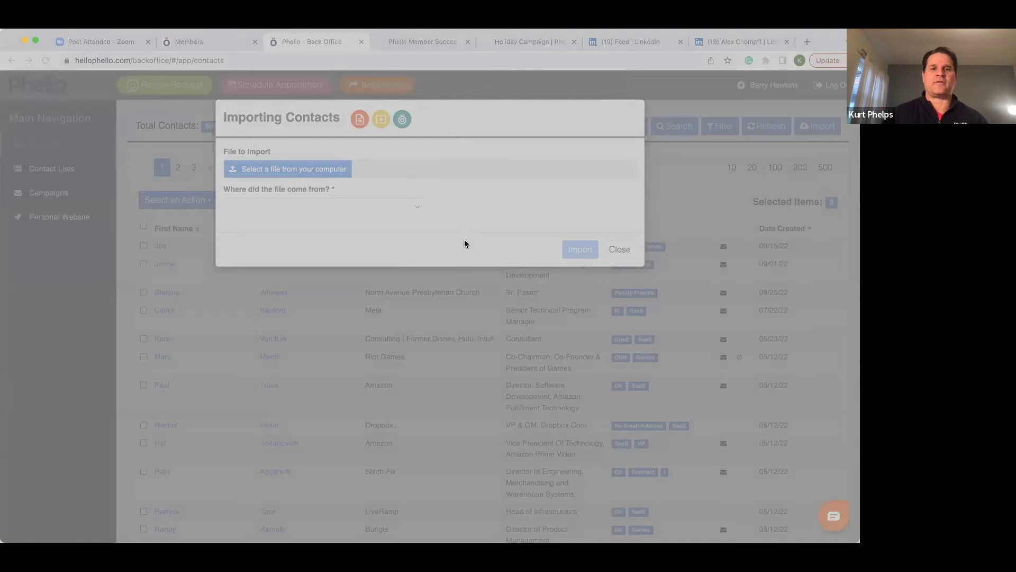
pyautogui.click(495, 263)
pyautogui.click(305, 207)
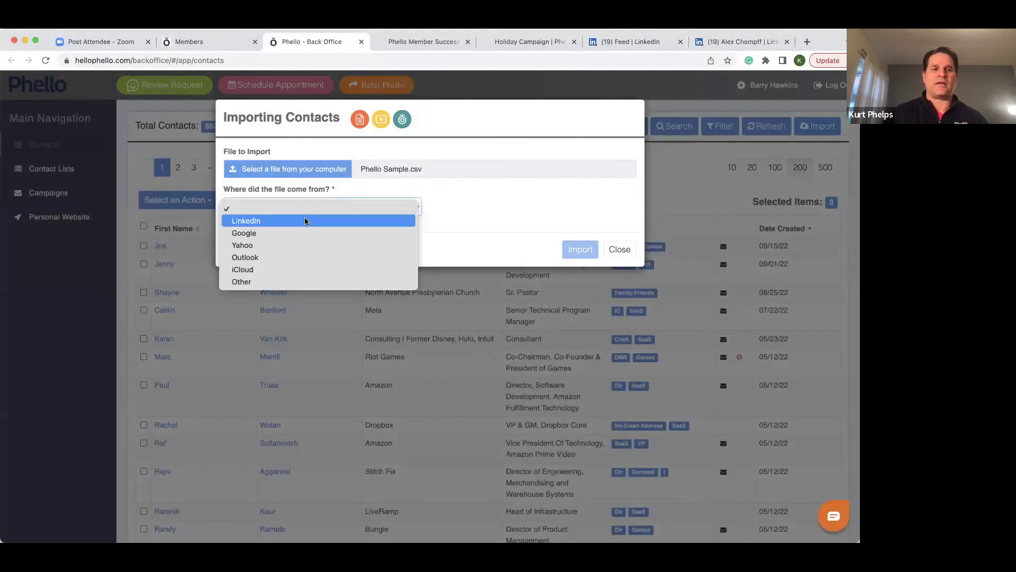
pyautogui.click(304, 220)
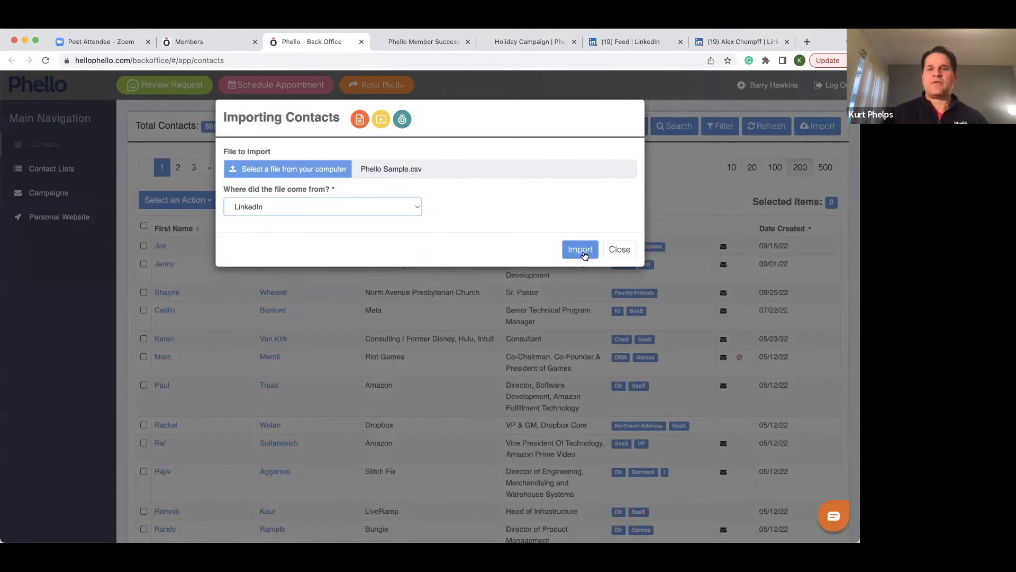
# Map Column 3 to Mobile Phone and Column 5 to Company.
pyautogui.click(585, 253)
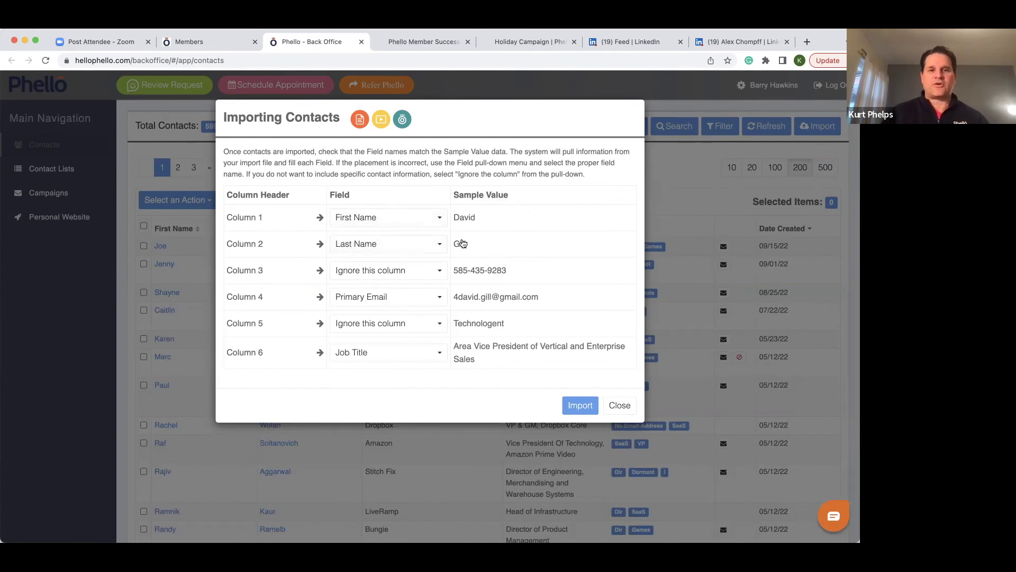
pyautogui.click(390, 271)
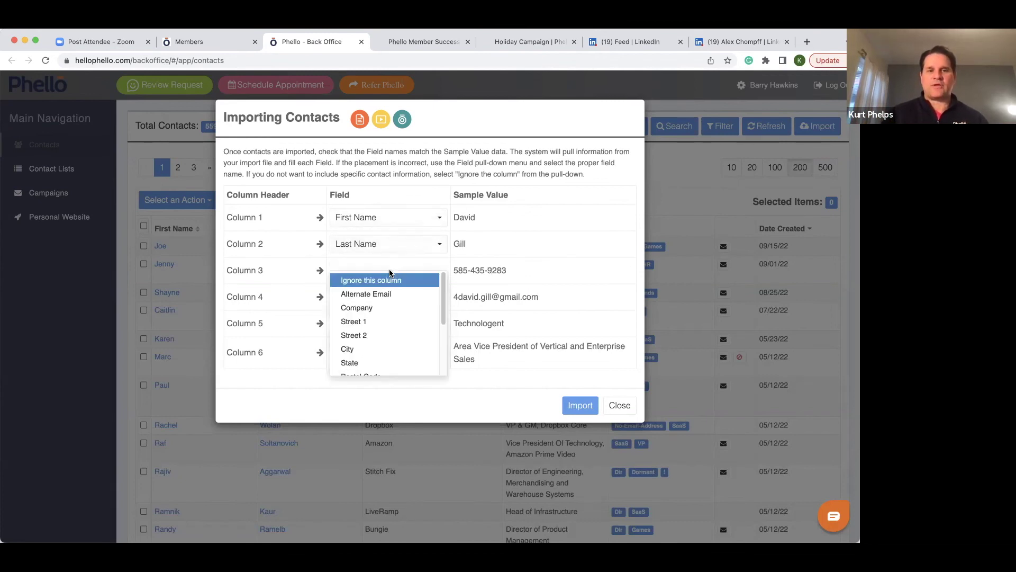
pyautogui.scroll(-3, 390, 325)
pyautogui.click(390, 341)
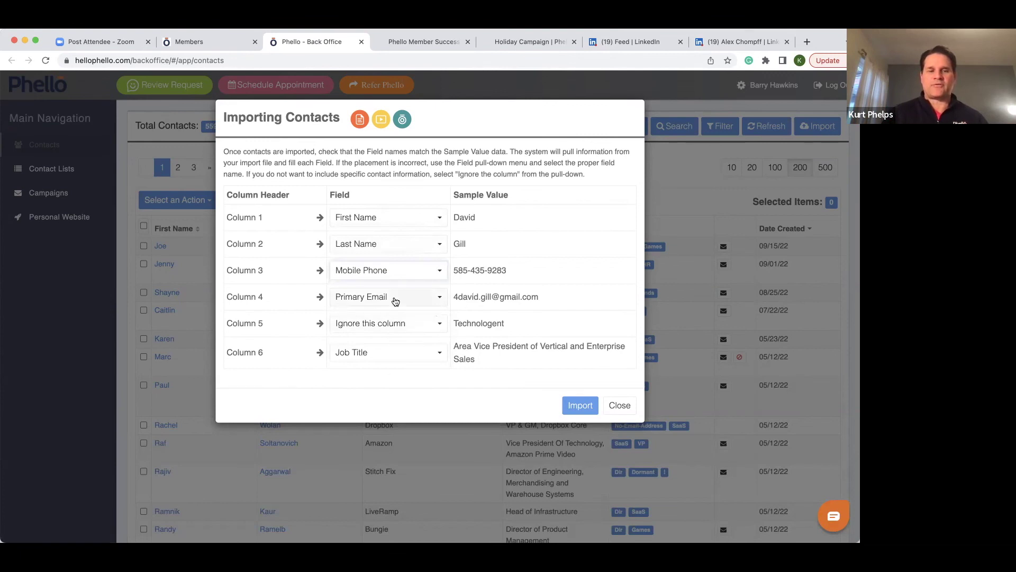
pyautogui.click(397, 324)
pyautogui.click(394, 360)
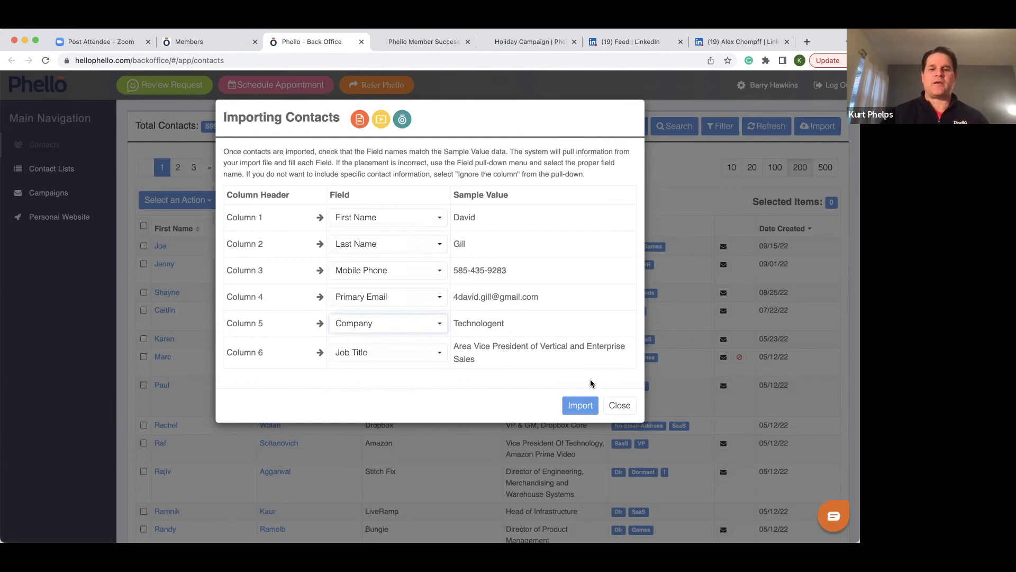
# Close the import unfinished and view the Holiday Campaign page's Stage 2 videos.
pyautogui.click(618, 405)
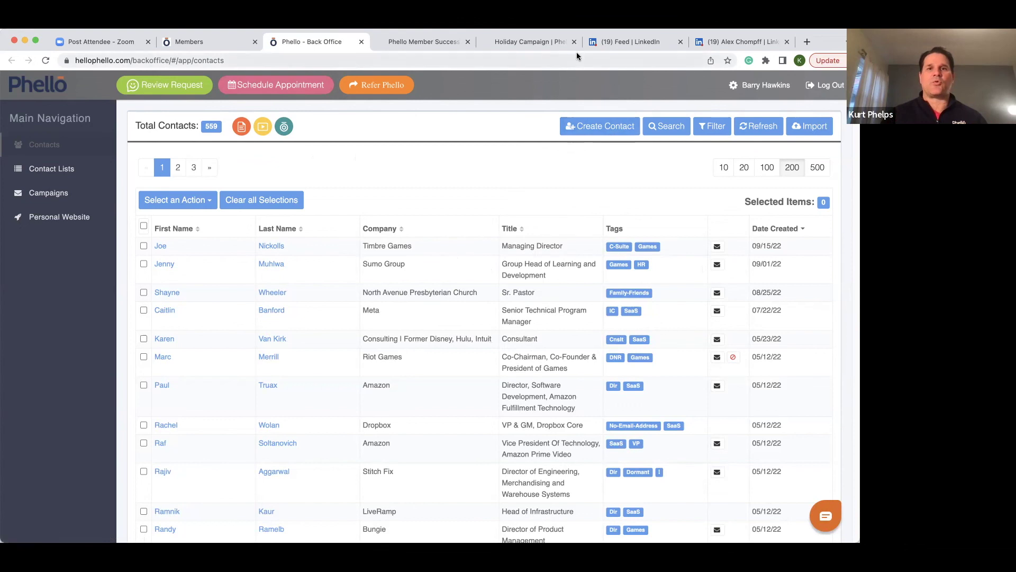
pyautogui.click(524, 41)
pyautogui.scroll(-4, 268, 391)
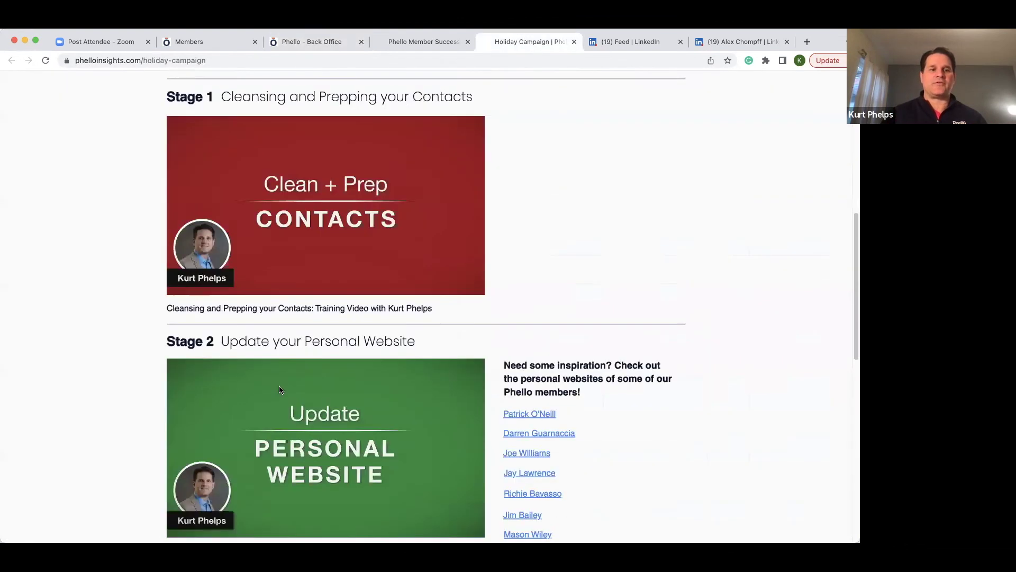